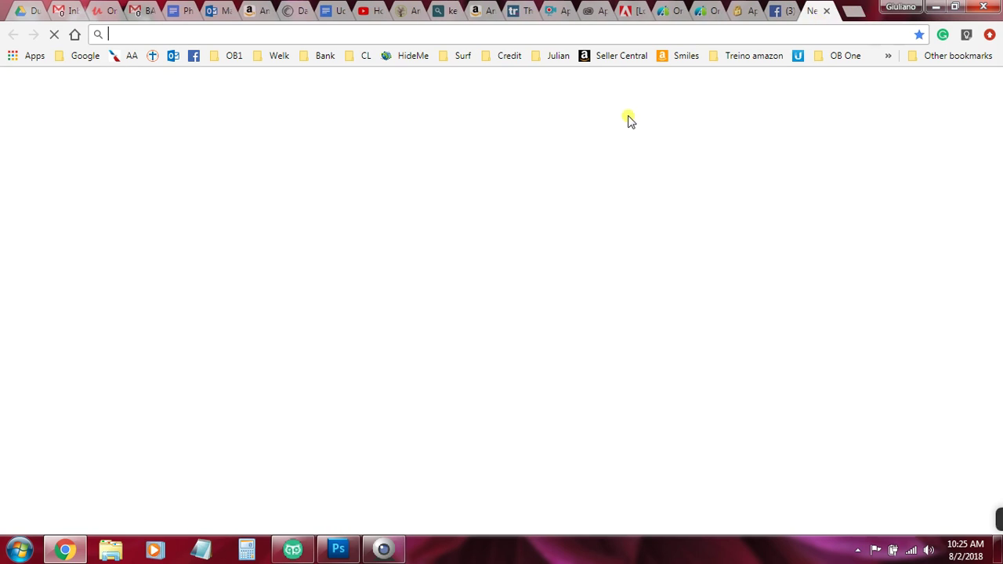
# Open the OB1 Church website and look through the first three slides of the homepage slider
pyautogui.click(234, 56)
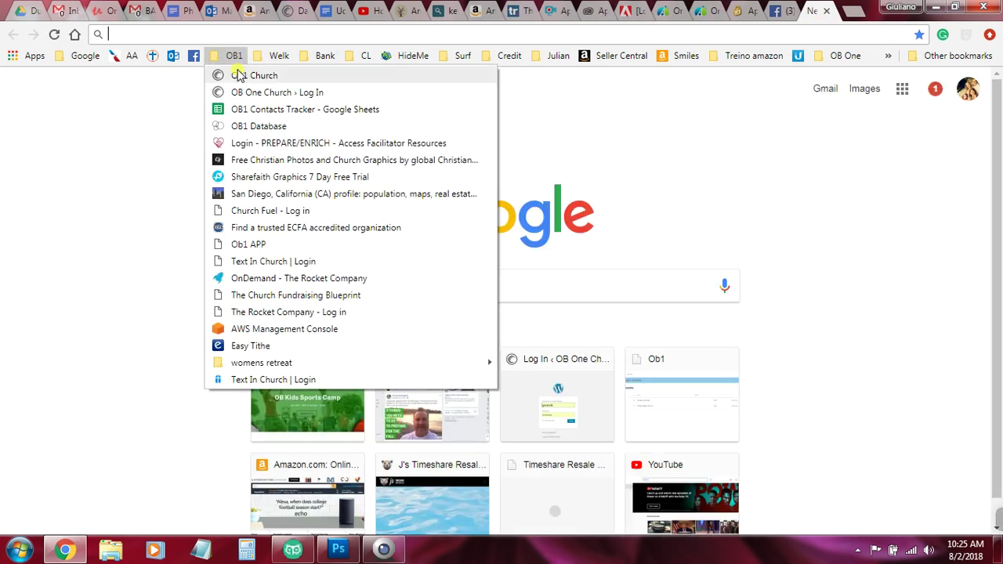
pyautogui.click(240, 72)
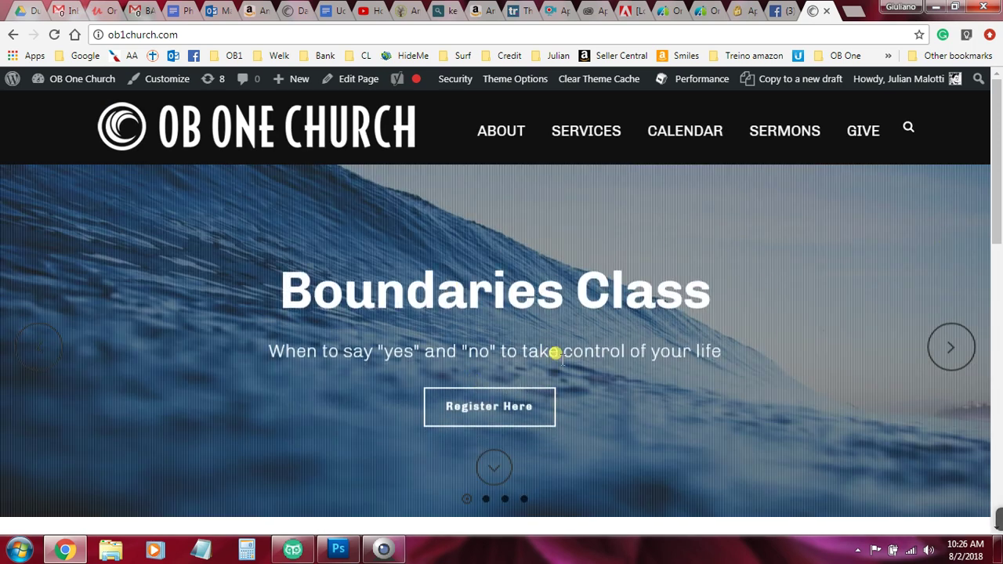
pyautogui.click(950, 349)
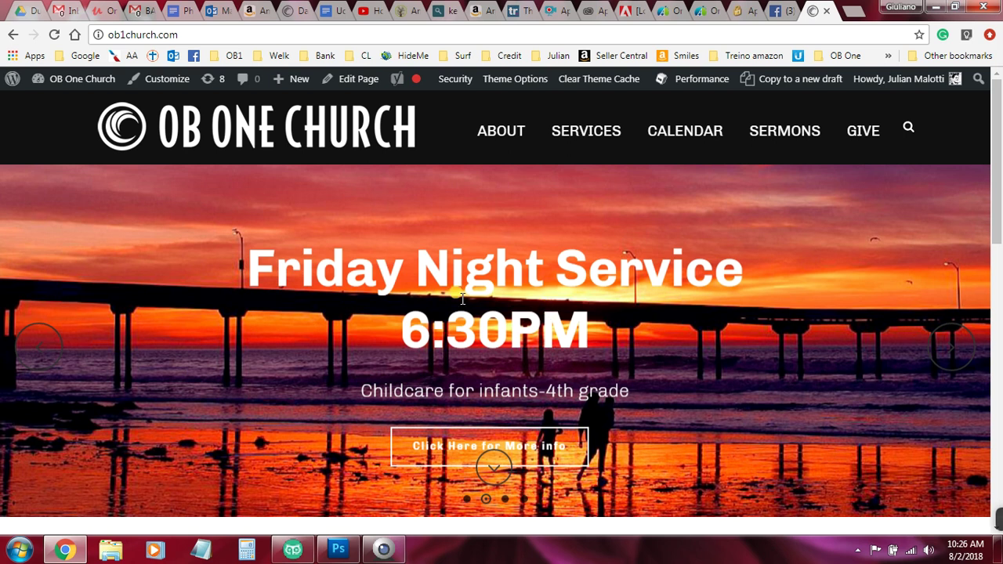
pyautogui.click(948, 349)
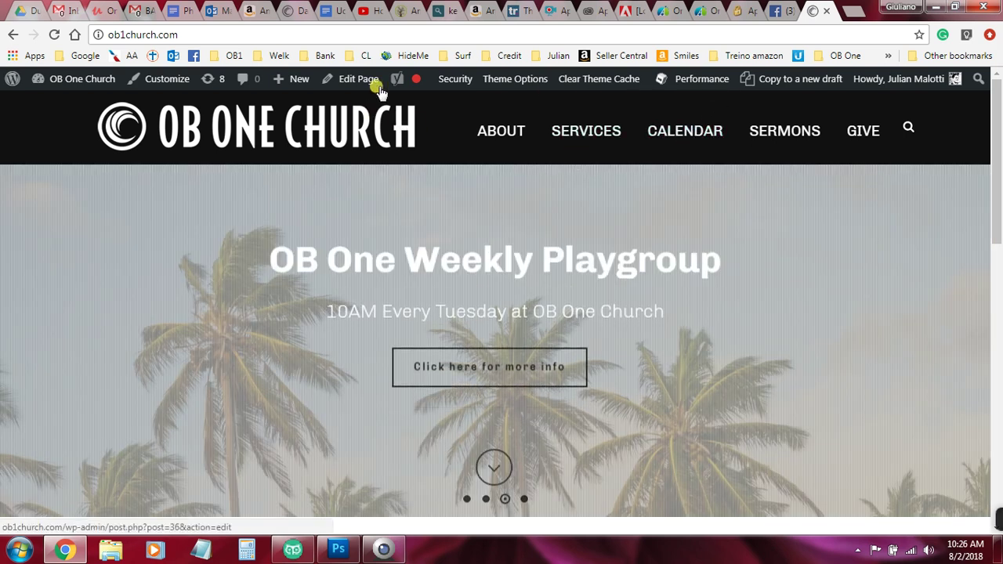
# Switch to the site's WordPress dashboard and open the list of all Edge Slider slides
pyautogui.click(294, 18)
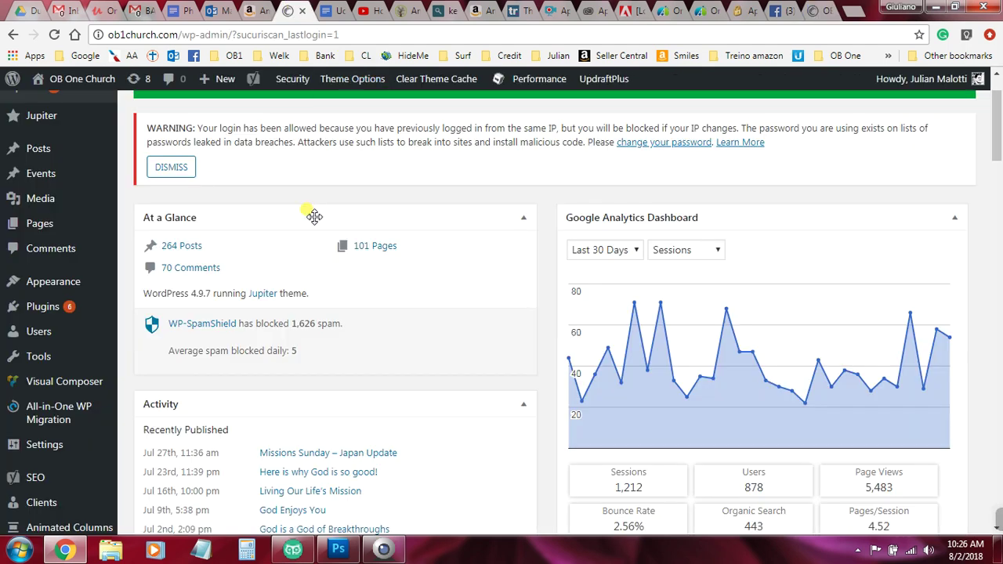
pyautogui.scroll(1, 315, 215)
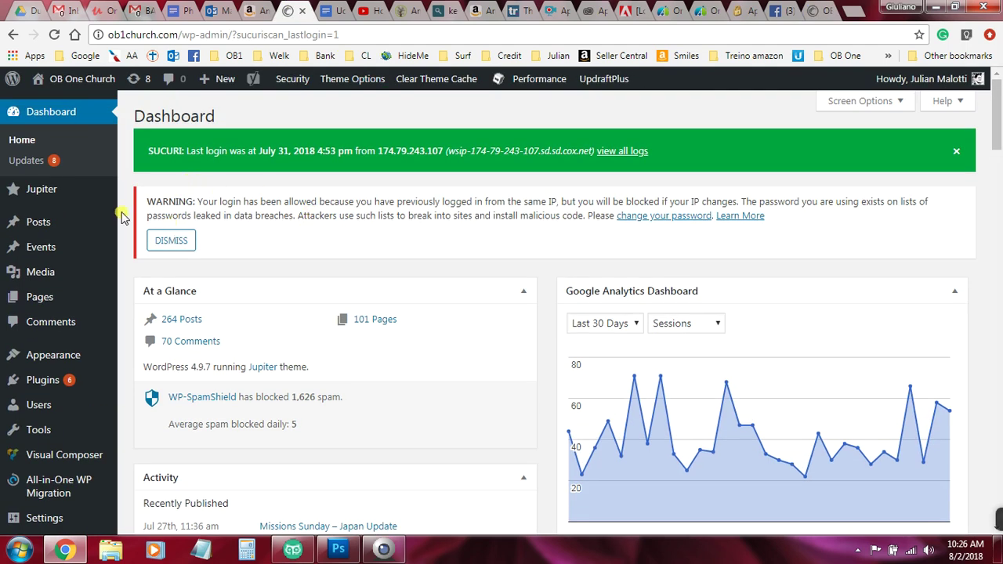
pyautogui.scroll(-6, 121, 217)
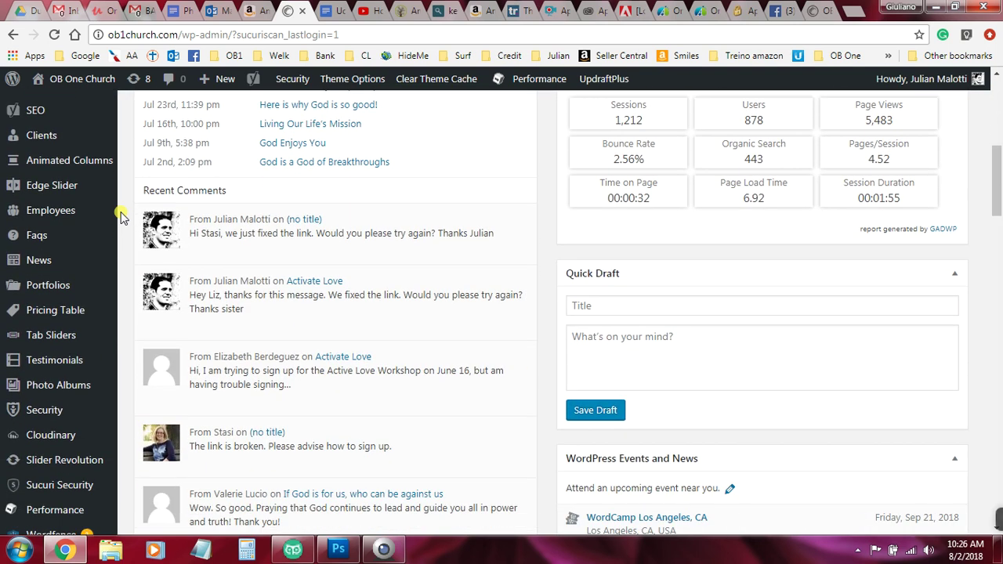
pyautogui.moveTo(53, 188)
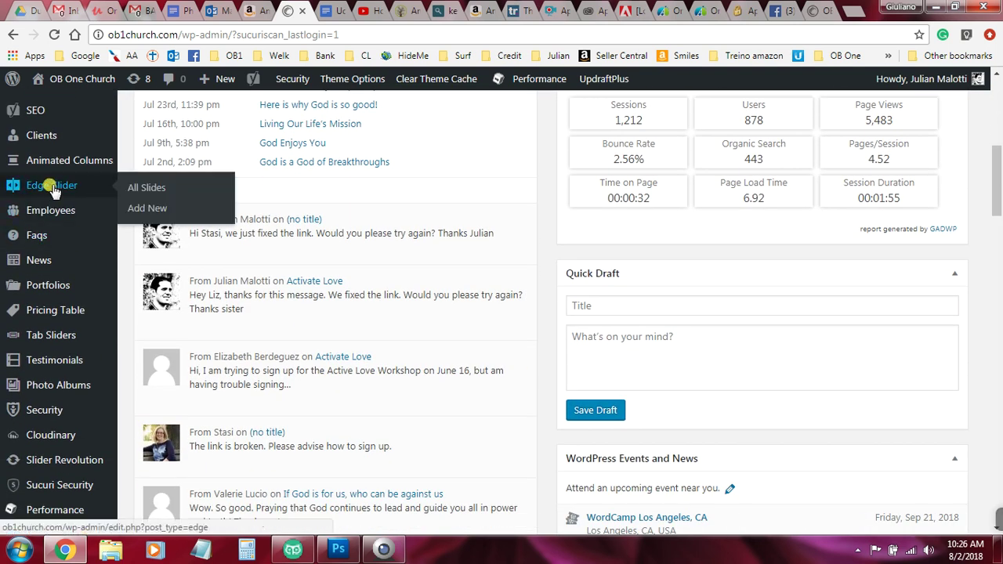
pyautogui.click(139, 188)
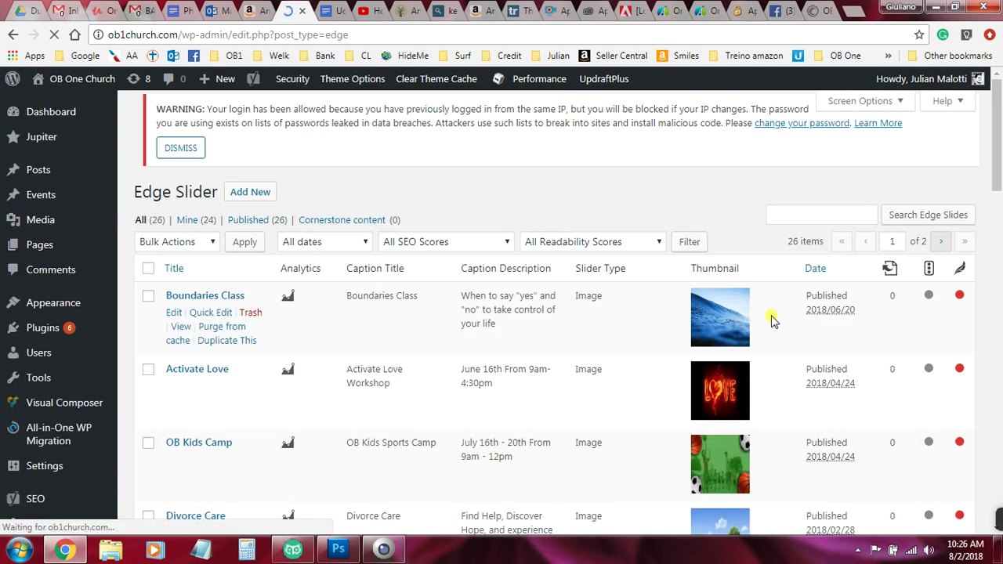
# Look through the Edge Slider list, checking the titles, captions and thumbnails of the existing slides
pyautogui.scroll(-1, 783, 322)
pyautogui.scroll(-1, 784, 322)
pyautogui.scroll(1, 784, 314)
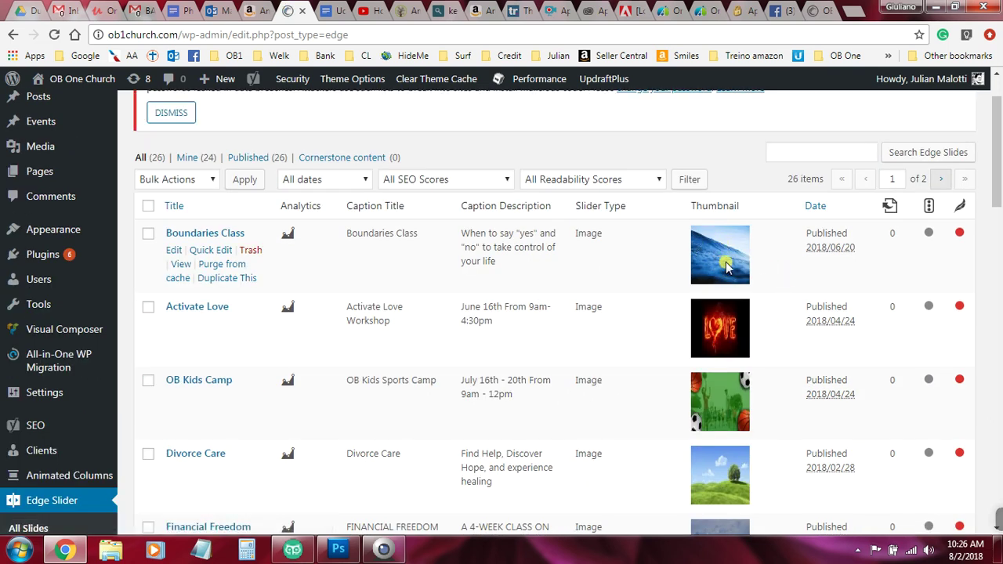
pyautogui.scroll(-1, 781, 271)
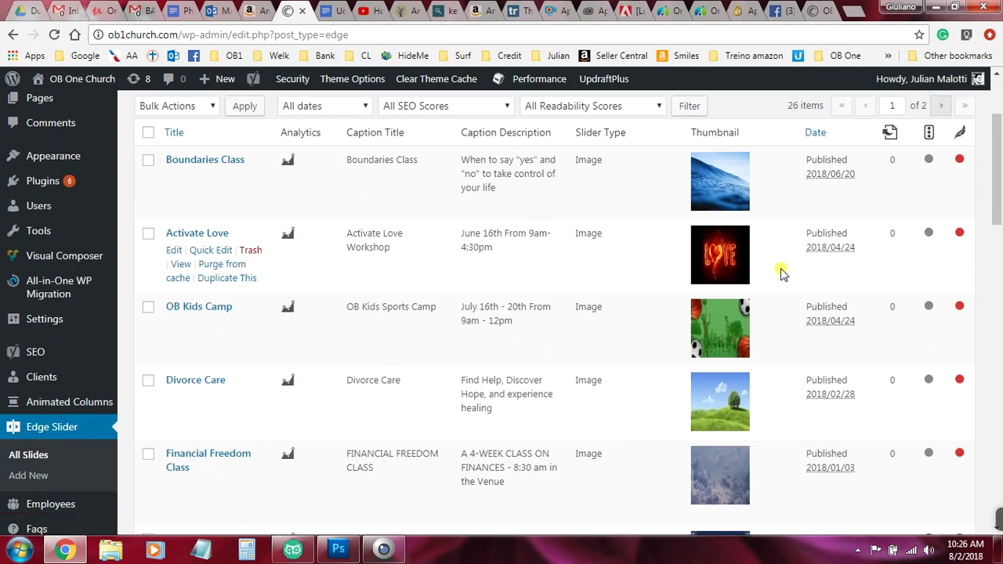
pyautogui.scroll(-1, 781, 271)
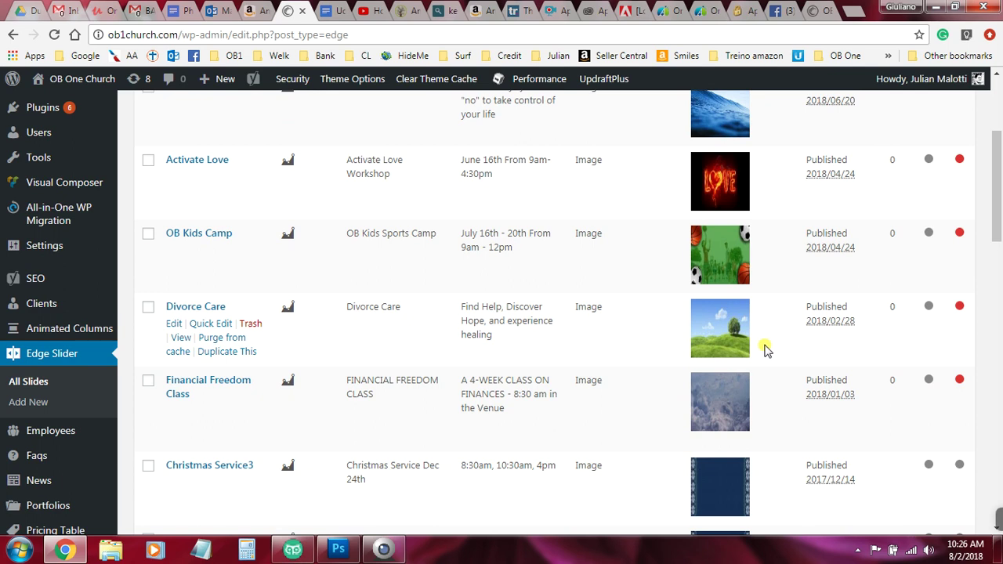
pyautogui.scroll(-5, 768, 350)
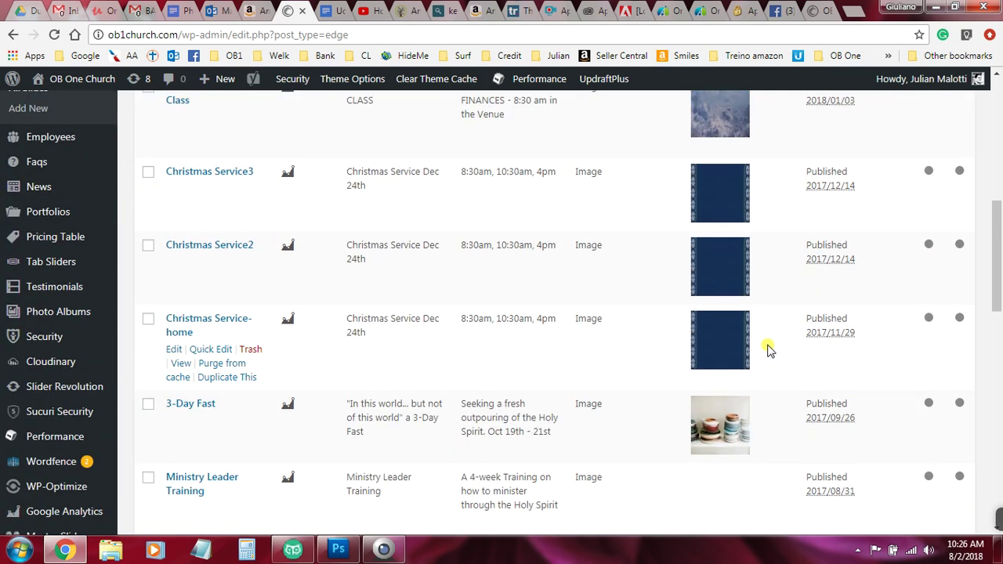
pyautogui.scroll(-5, 768, 351)
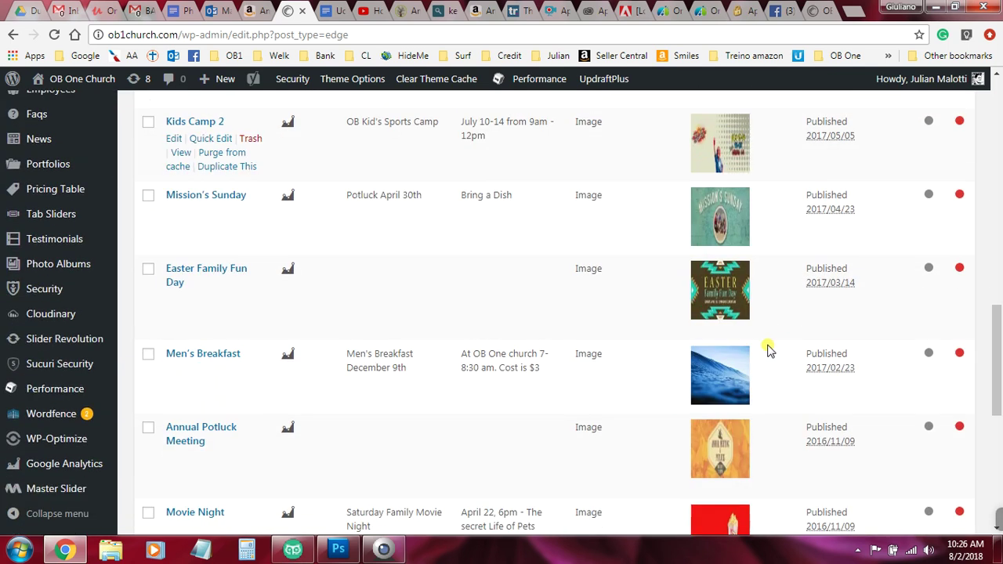
pyautogui.scroll(-3, 767, 350)
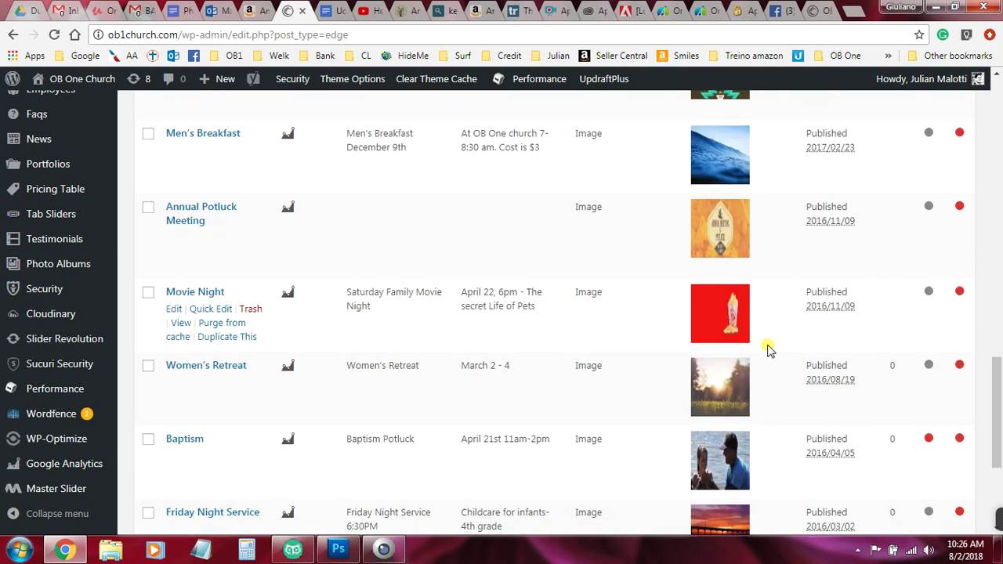
pyautogui.scroll(7, 767, 351)
pyautogui.scroll(-2, 767, 351)
pyautogui.scroll(-7, 768, 350)
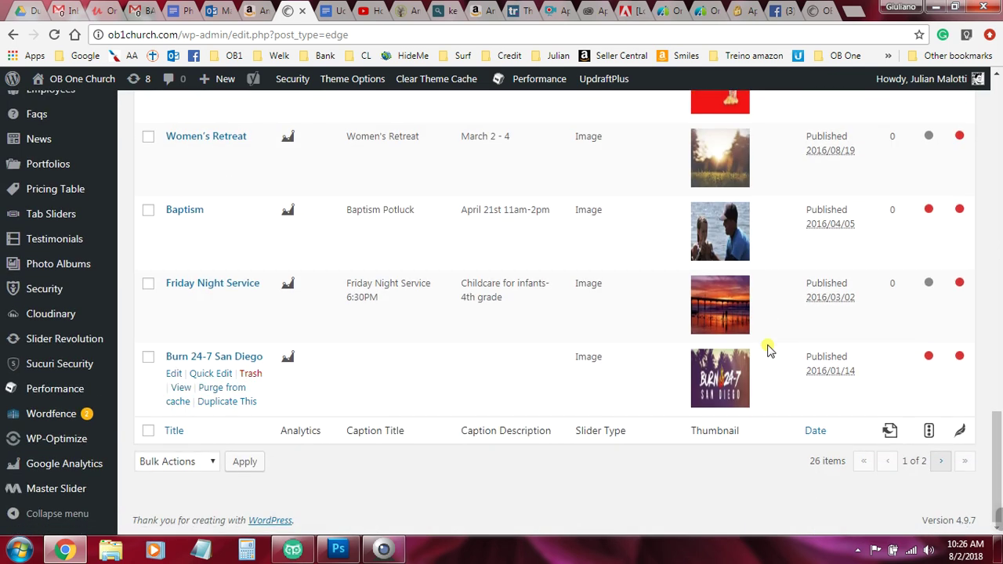
pyautogui.scroll(1, 765, 347)
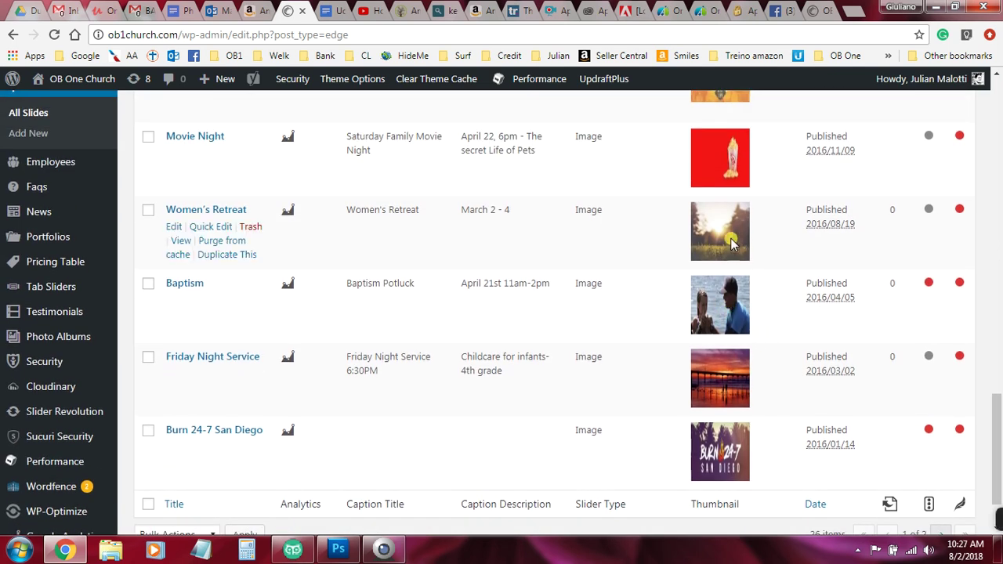
pyautogui.scroll(8, 776, 352)
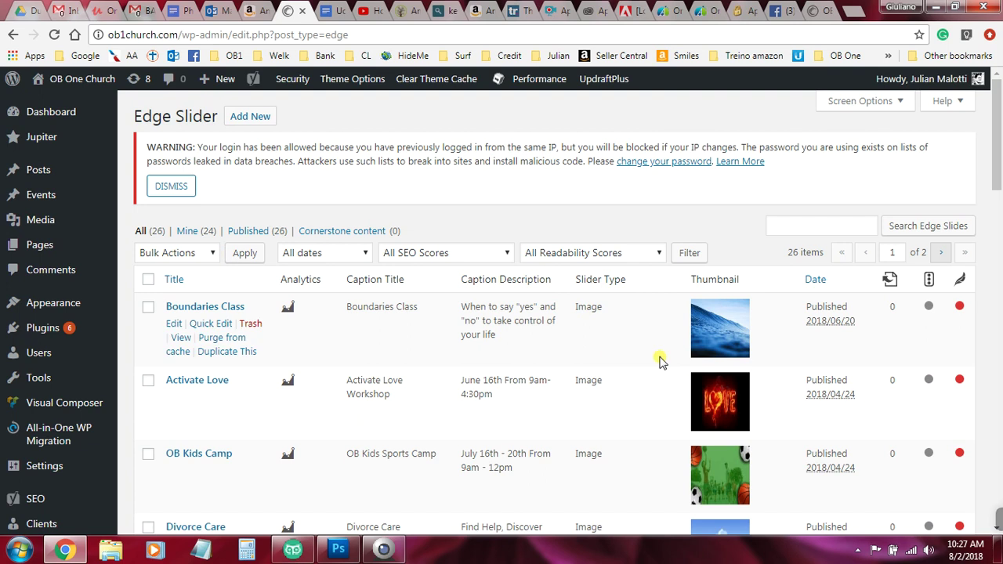
# Find the Baptism slide in the Edge Slider list and open it for editing
pyautogui.scroll(-1, 744, 372)
pyautogui.scroll(-8, 746, 372)
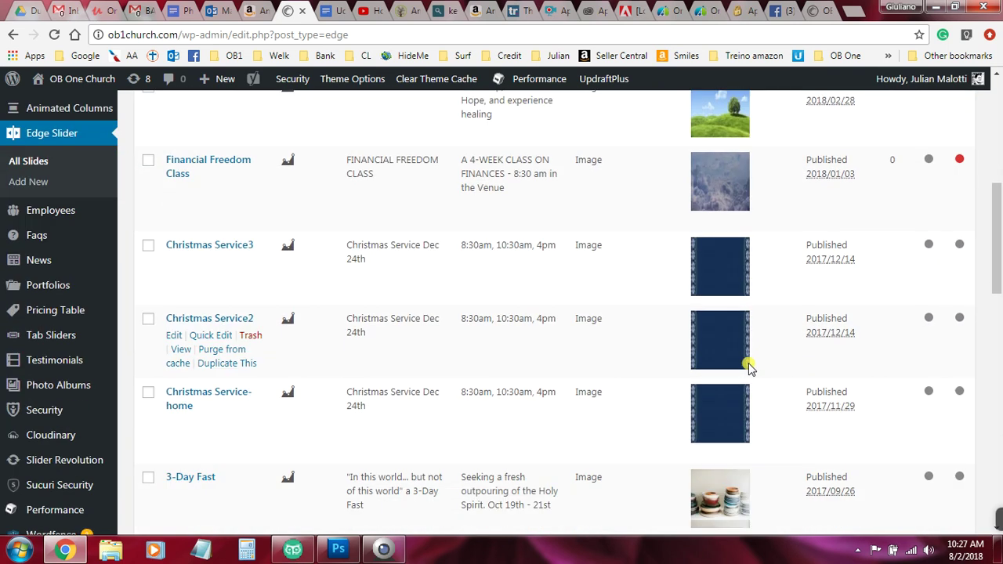
pyautogui.scroll(-6, 748, 368)
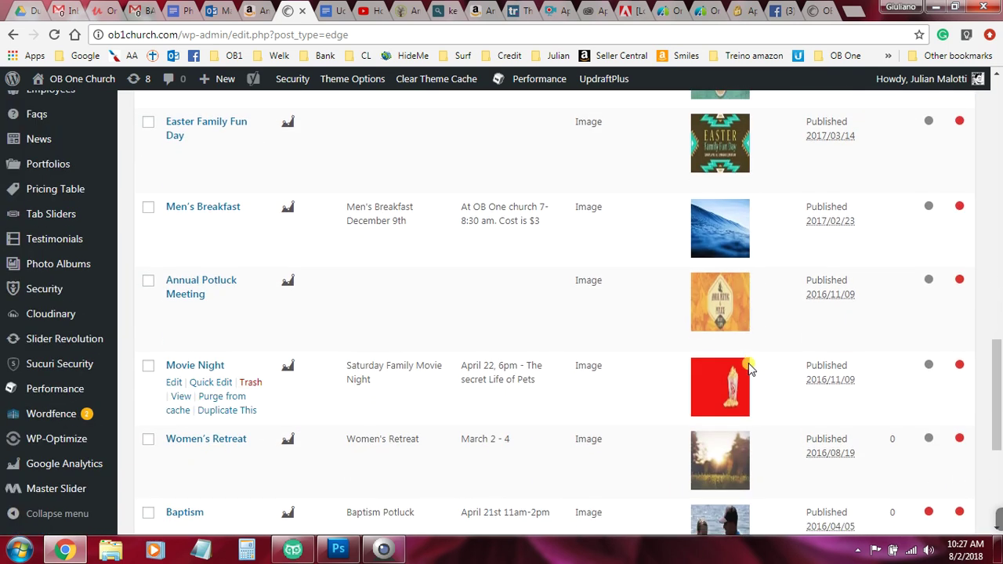
pyautogui.scroll(-3, 748, 368)
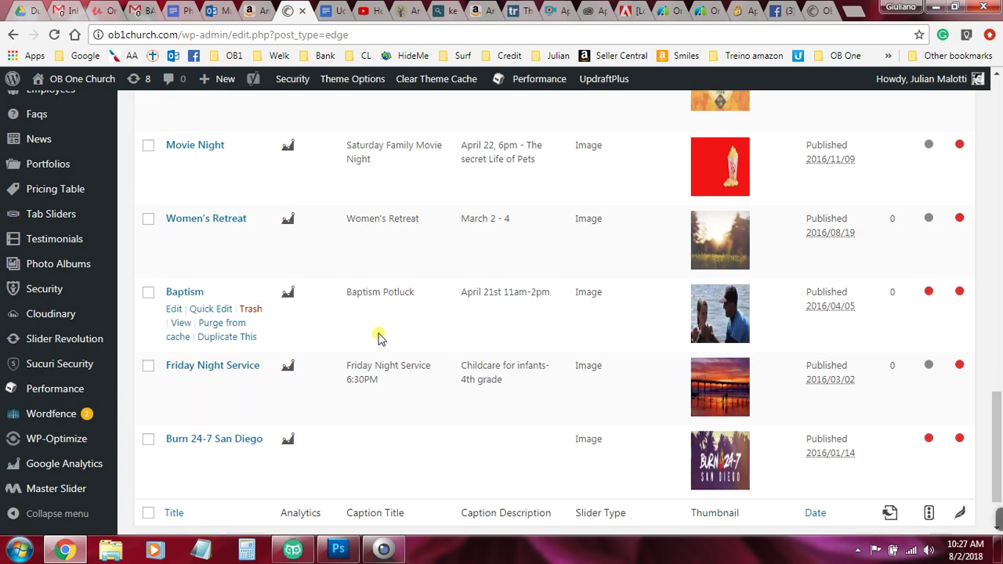
pyautogui.click(174, 309)
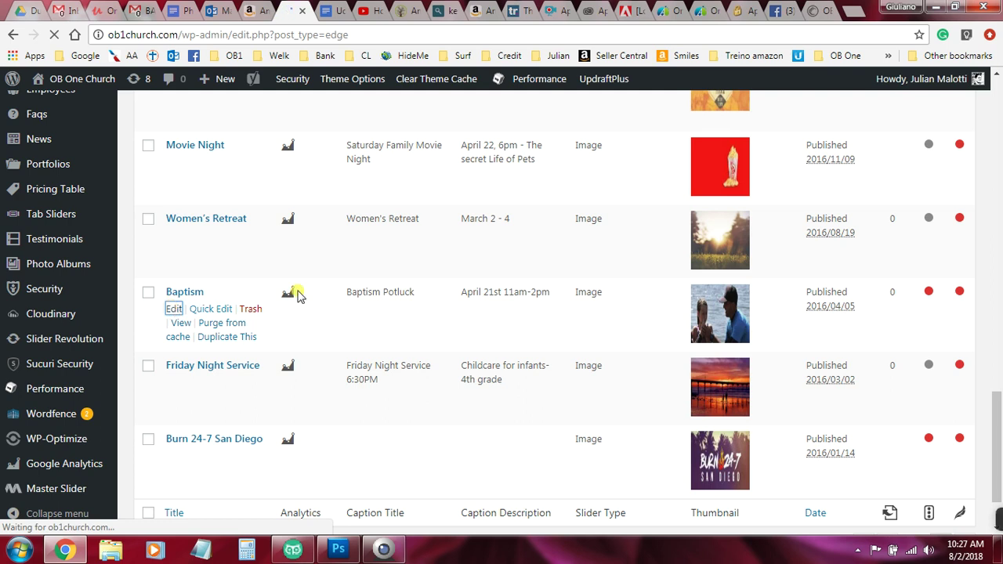
pyautogui.scroll(15, 442, 284)
pyautogui.scroll(5, 442, 284)
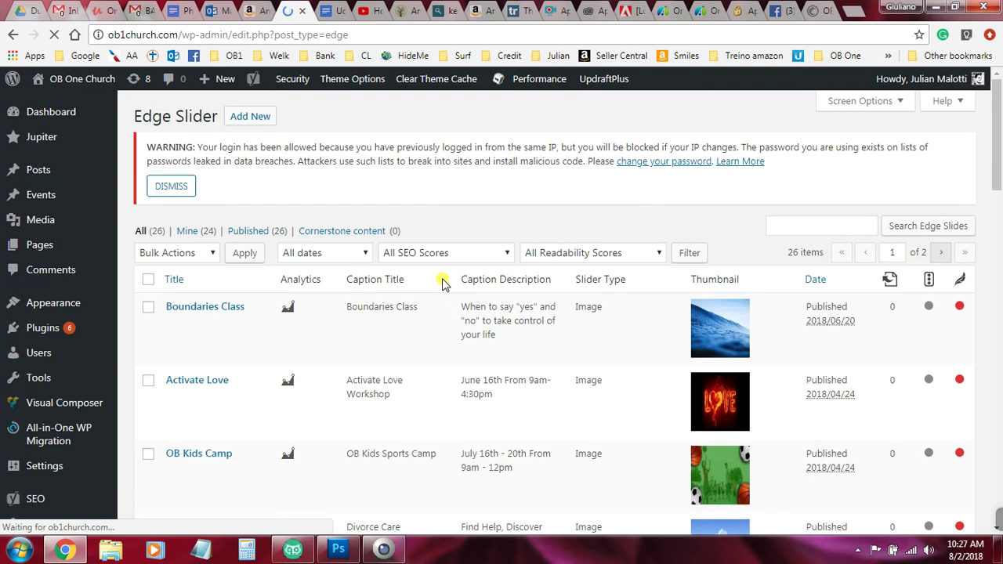
pyautogui.click(247, 116)
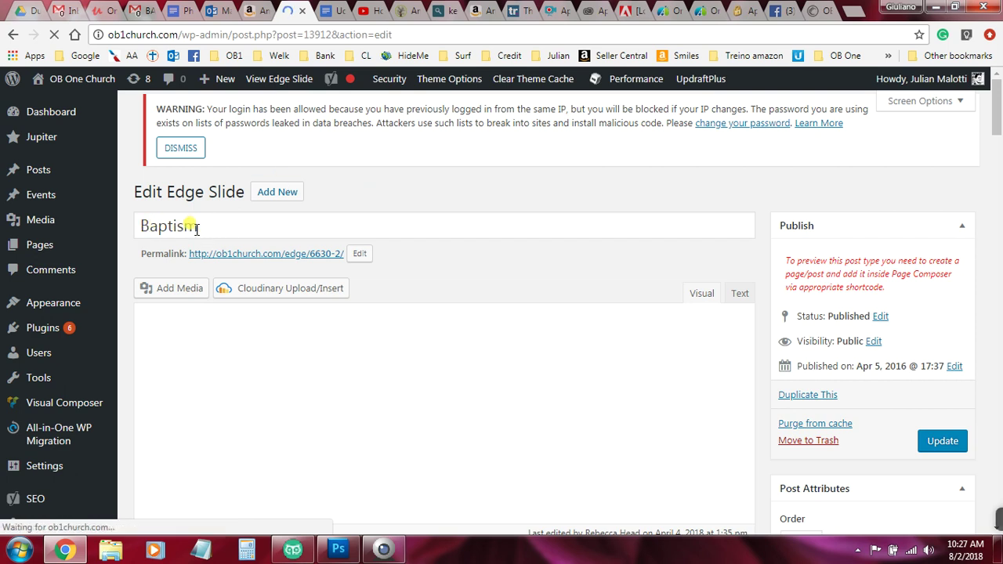
# Review the Baptism slide's title, SEO analysis, slide image, overlay and alignment settings, caption title and caption description
pyautogui.doubleClick(143, 231)
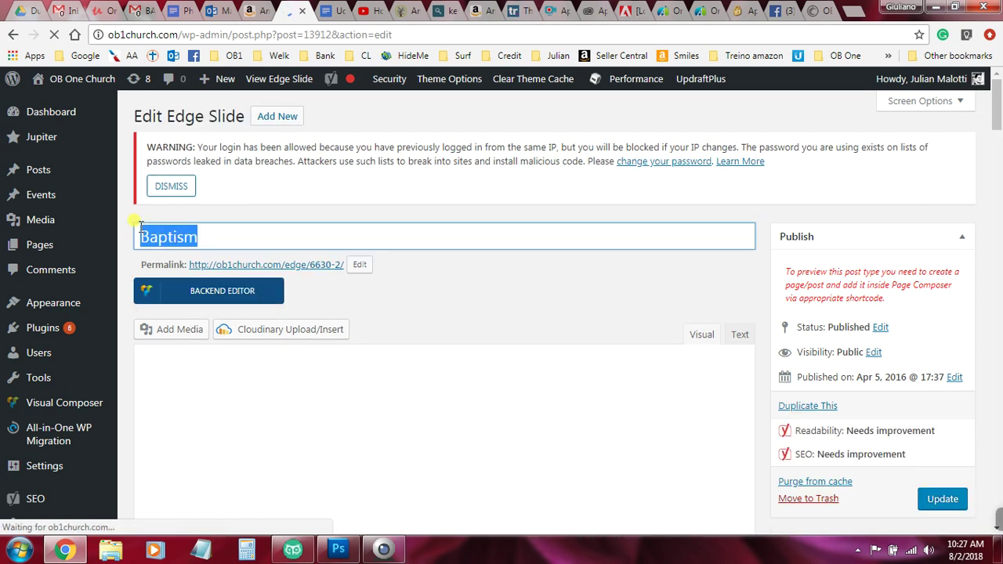
pyautogui.click(242, 215)
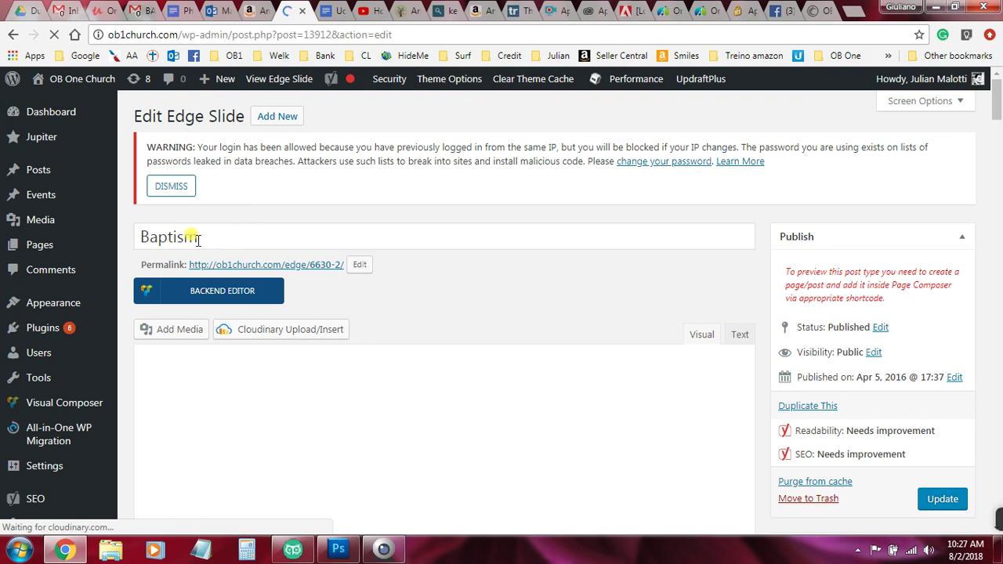
pyautogui.scroll(-3, 422, 262)
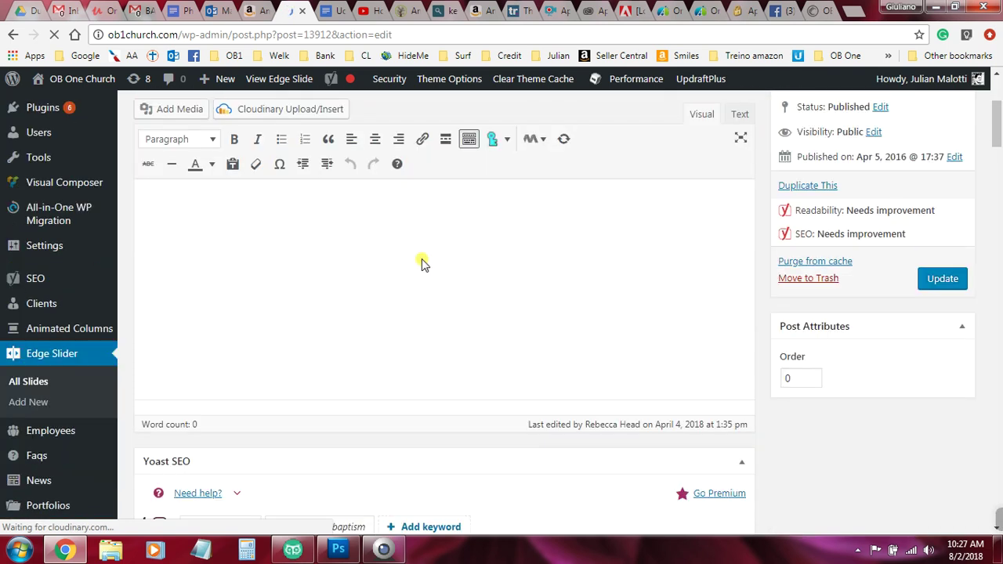
pyautogui.scroll(-3, 422, 258)
pyautogui.scroll(-10, 469, 292)
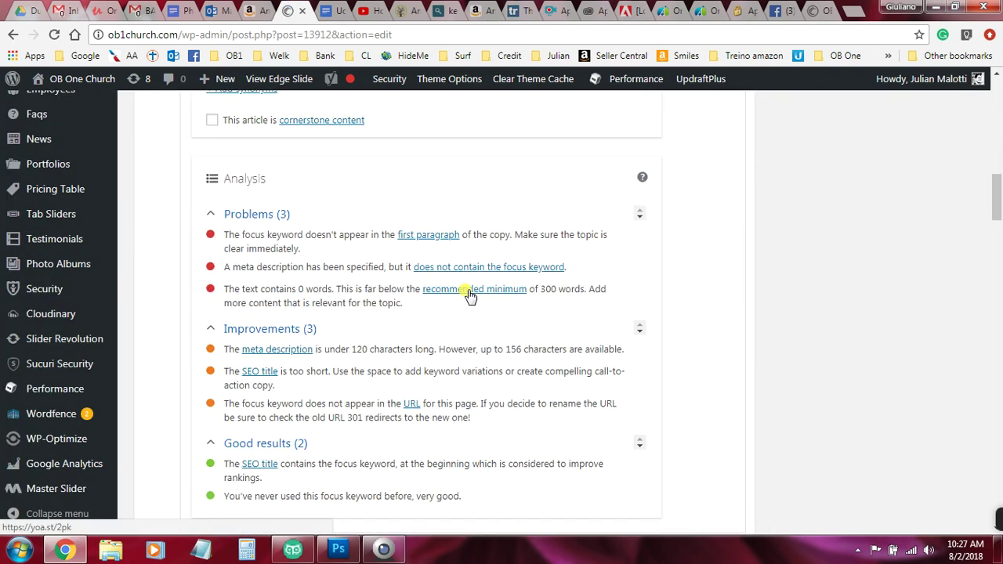
pyautogui.scroll(-5, 468, 292)
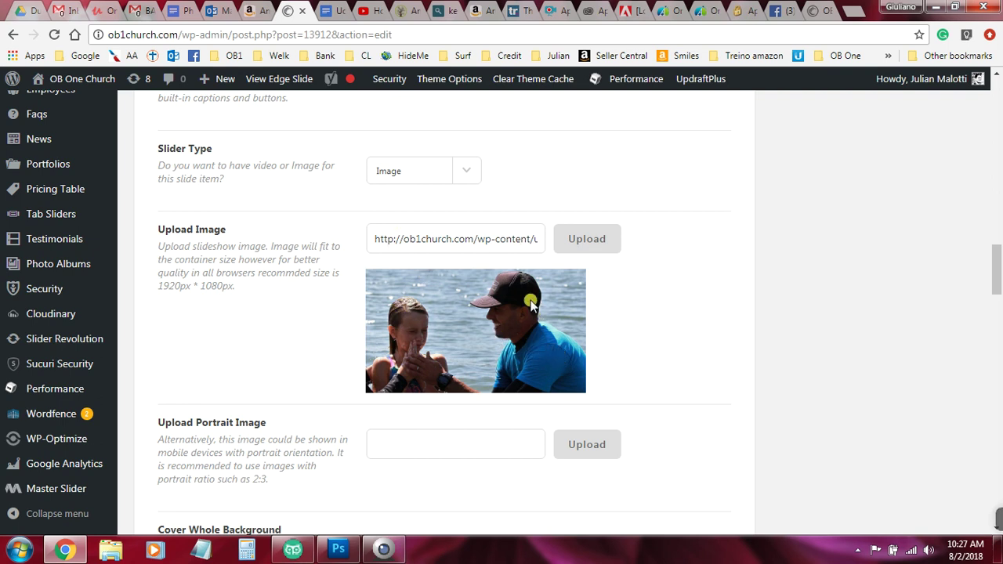
pyautogui.scroll(-1, 592, 311)
pyautogui.scroll(-10, 591, 311)
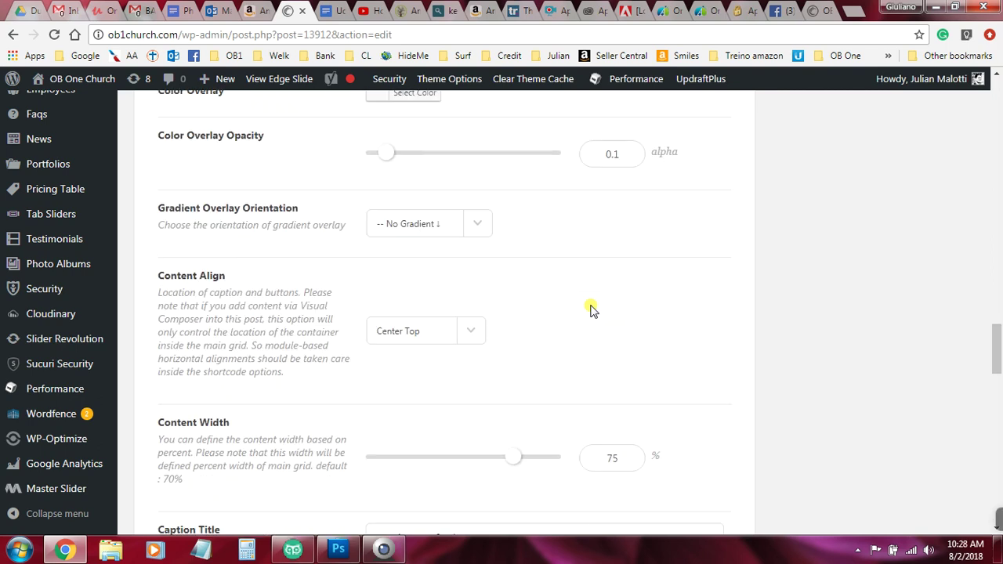
pyautogui.scroll(-5, 592, 311)
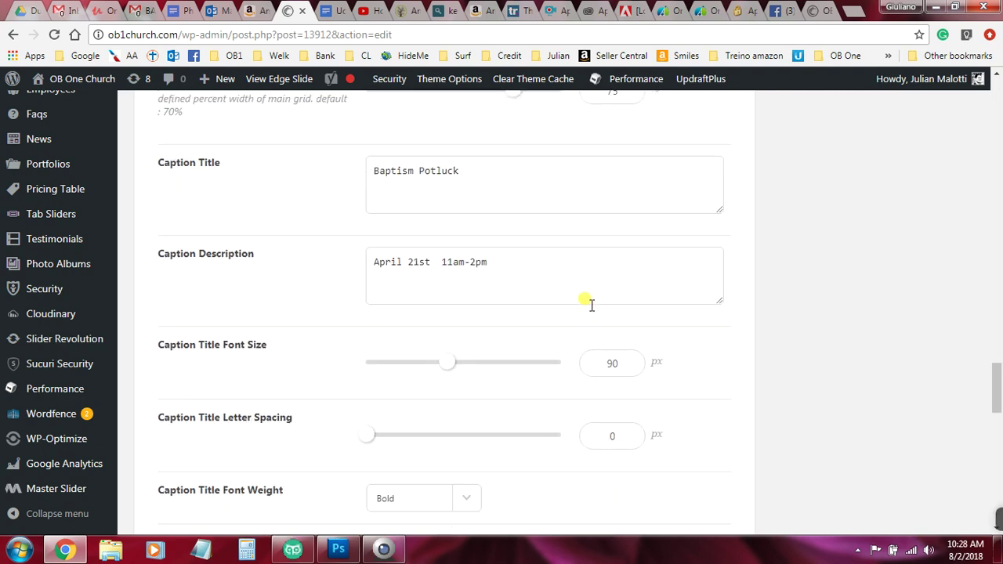
pyautogui.scroll(1, 591, 311)
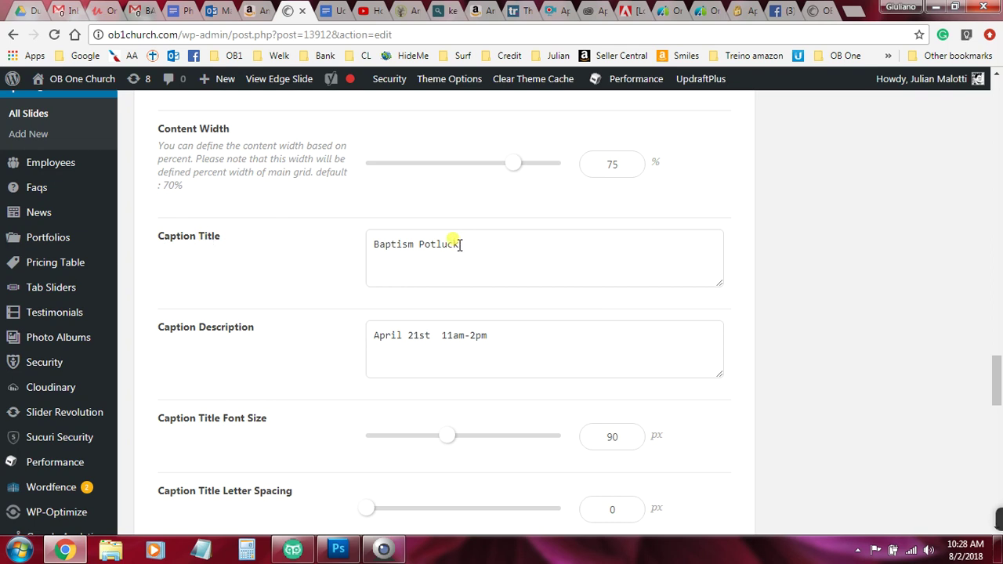
pyautogui.moveTo(397, 244); pyautogui.dragTo(370, 244)
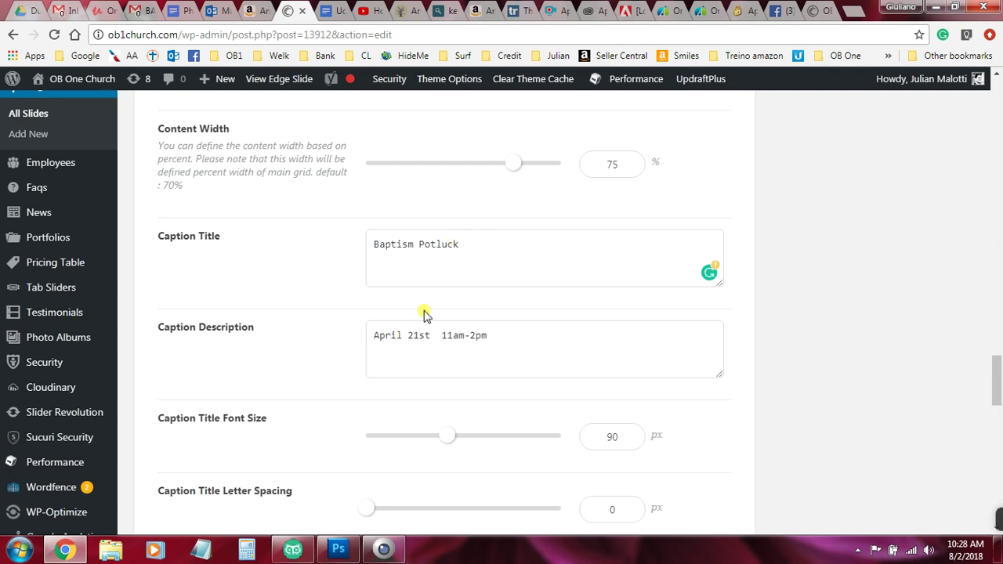
pyautogui.moveTo(384, 335); pyautogui.dragTo(361, 336)
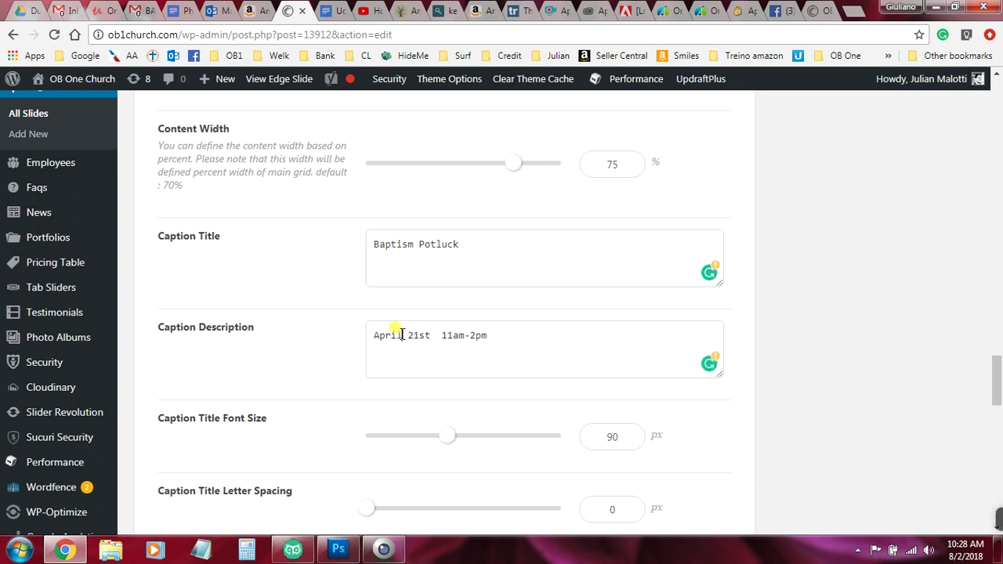
# Change the month in the Baptism slide's Caption Description to September
pyautogui.doubleClick(389, 335)
pyautogui.press('BackSpace')
pyautogui.write('Sep')
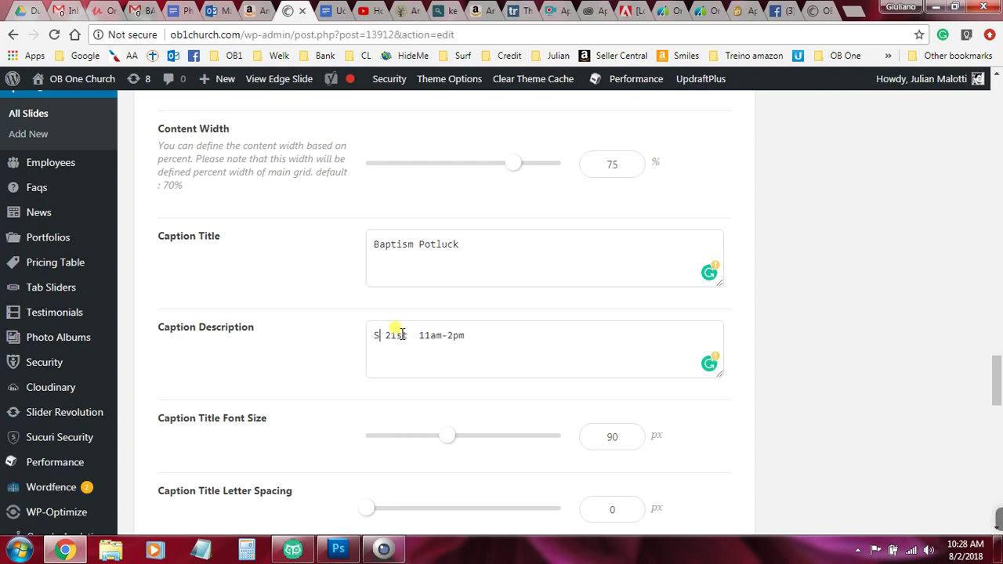
pyautogui.write('tember')
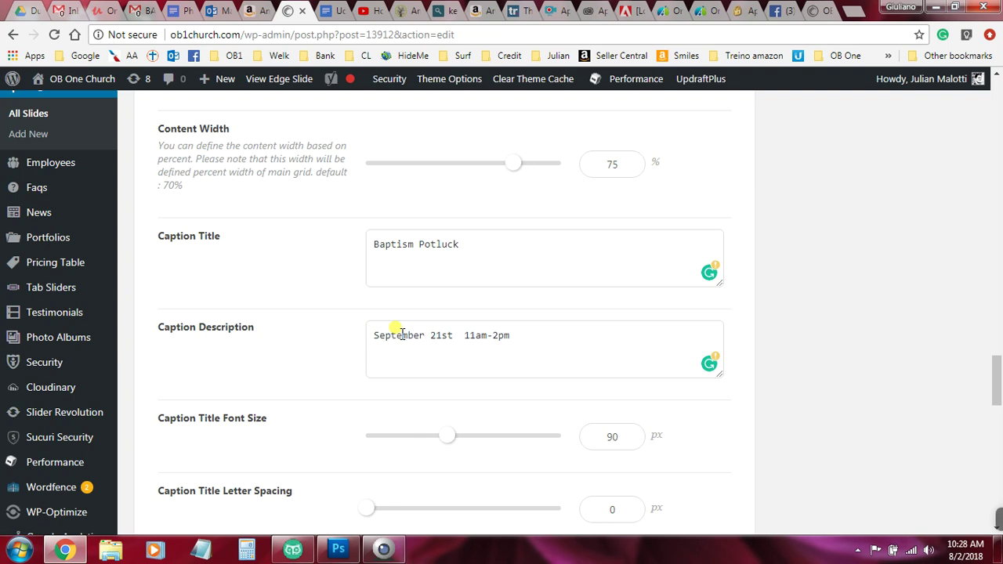
# Check the event date in the Gmail message, then set the day in the slide's Caption Description to 8th
pyautogui.click(135, 12)
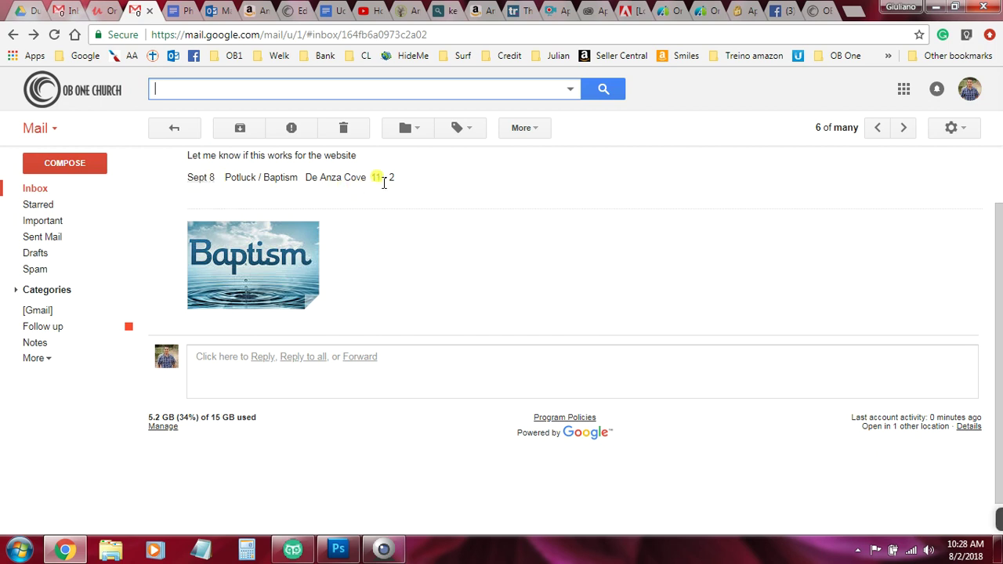
pyautogui.click(293, 11)
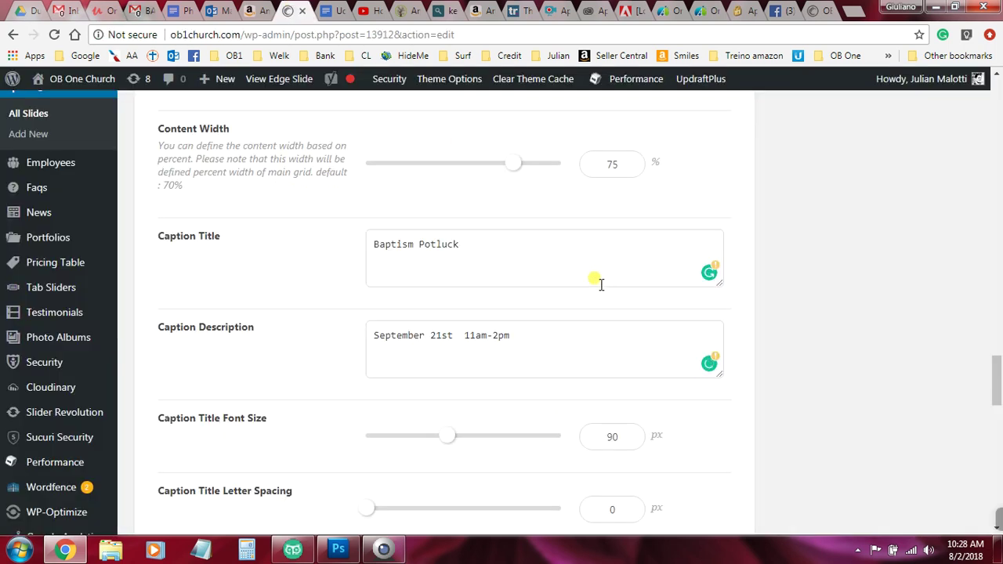
pyautogui.moveTo(455, 335); pyautogui.dragTo(437, 336)
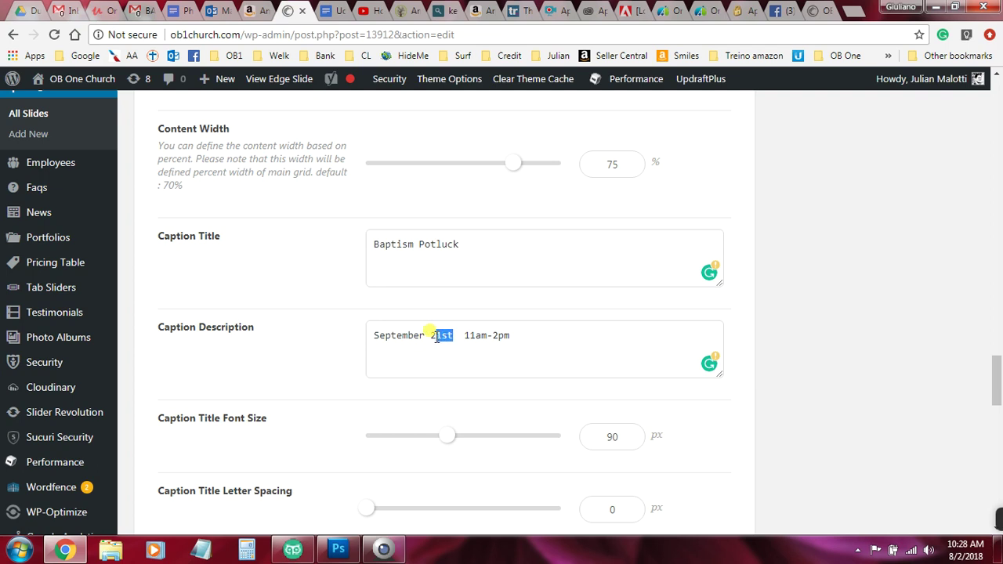
pyautogui.write('7th')
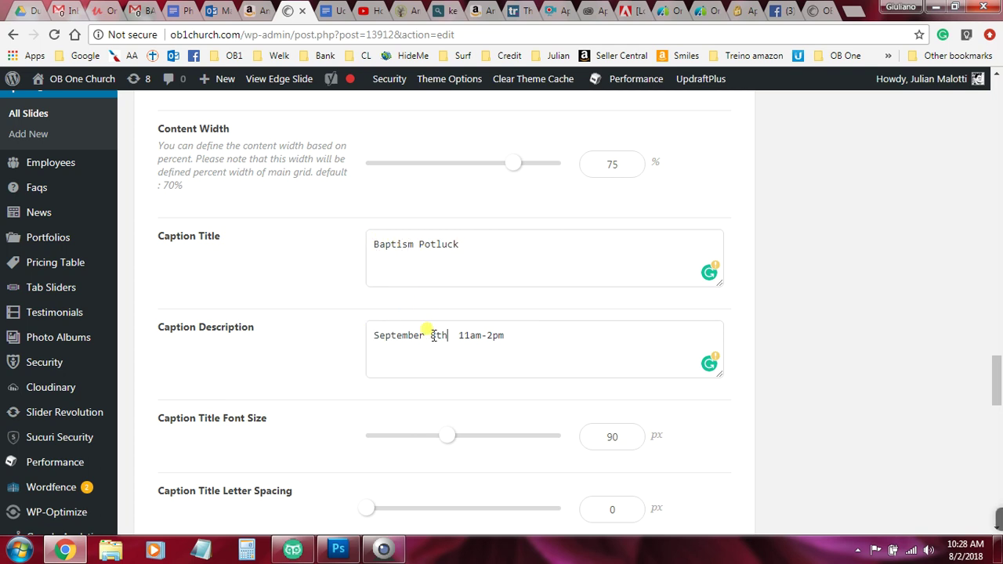
# Review the caption title's font settings and choose Light as the caption skin
pyautogui.scroll(-5, 524, 338)
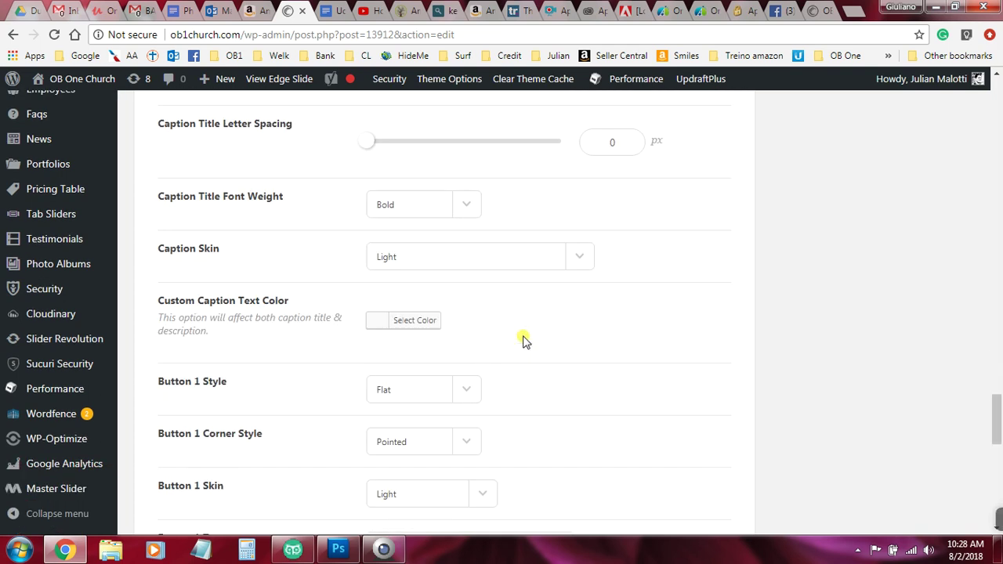
pyautogui.scroll(1, 550, 339)
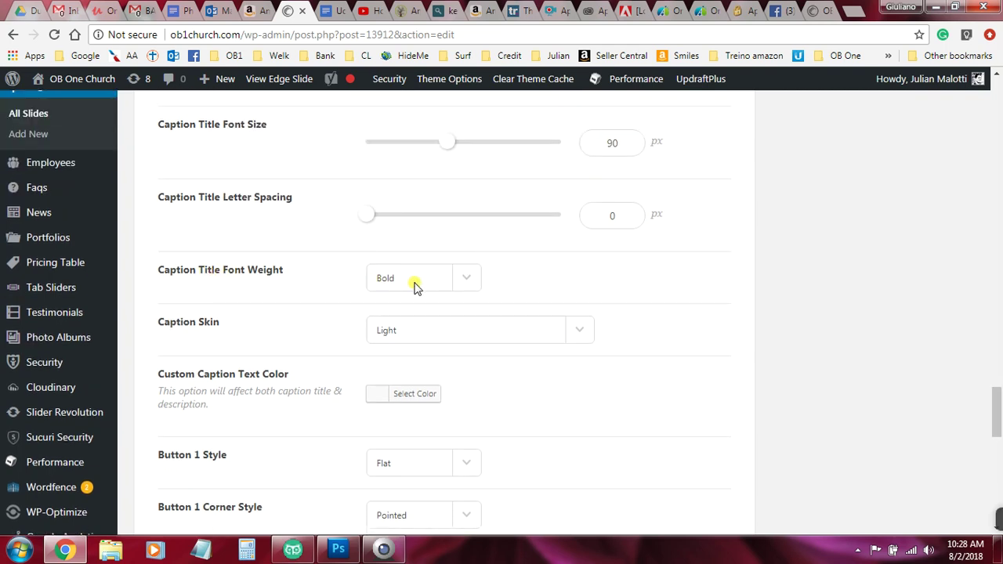
pyautogui.scroll(-1, 595, 293)
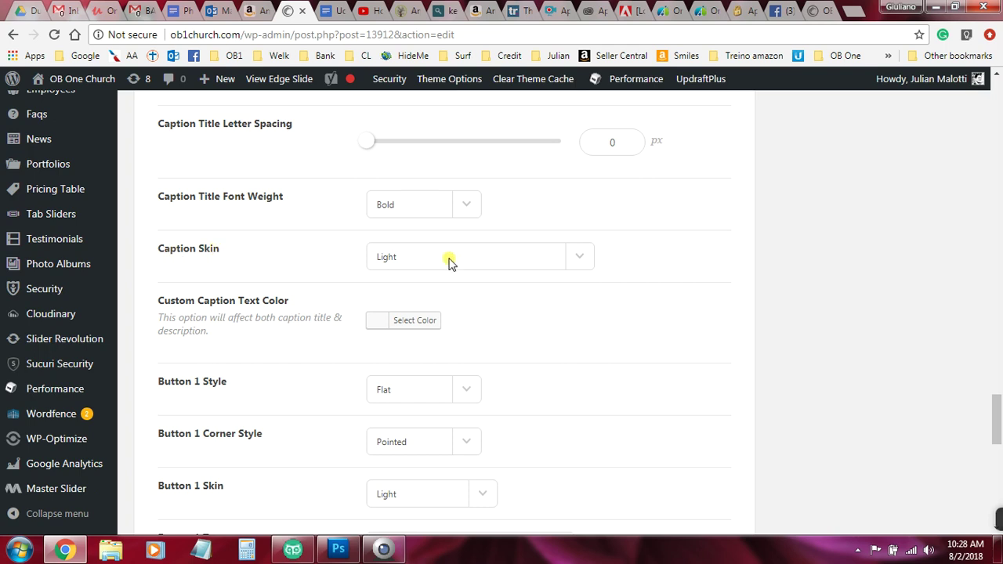
pyautogui.click(584, 257)
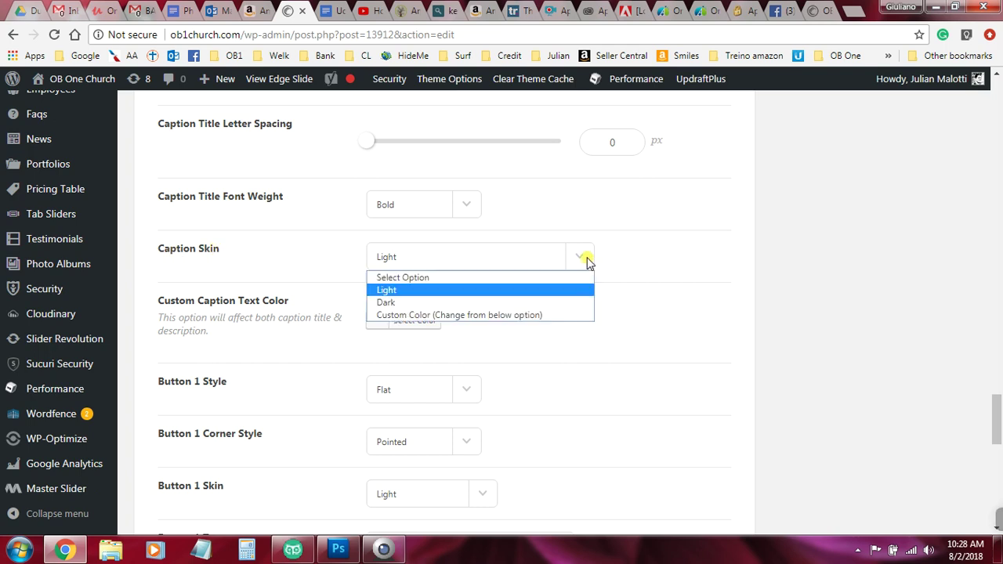
pyautogui.click(446, 292)
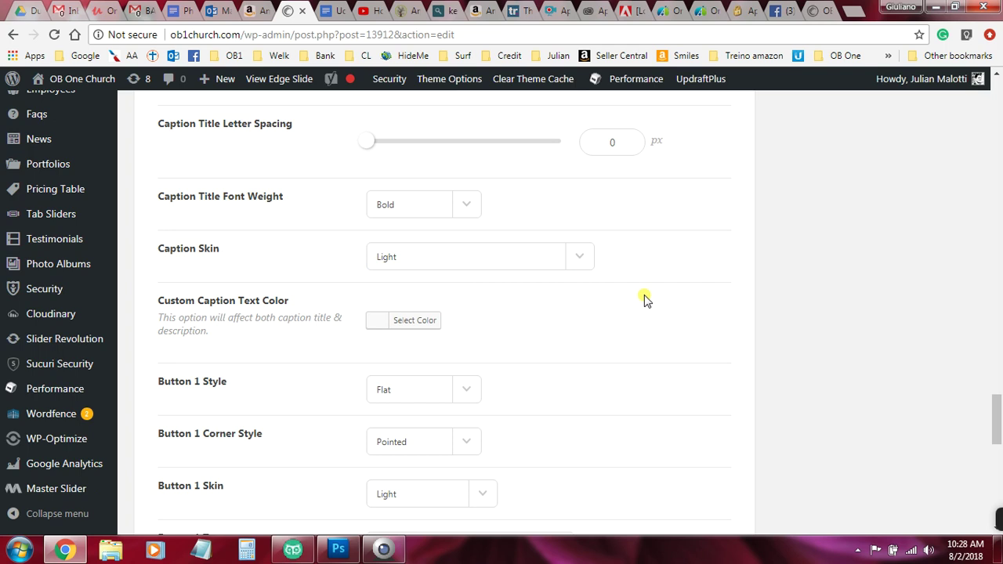
# Review the Button 1 and Button 2 settings, including style, corner style, skin, text, URL and the target window options
pyautogui.scroll(-1, 644, 300)
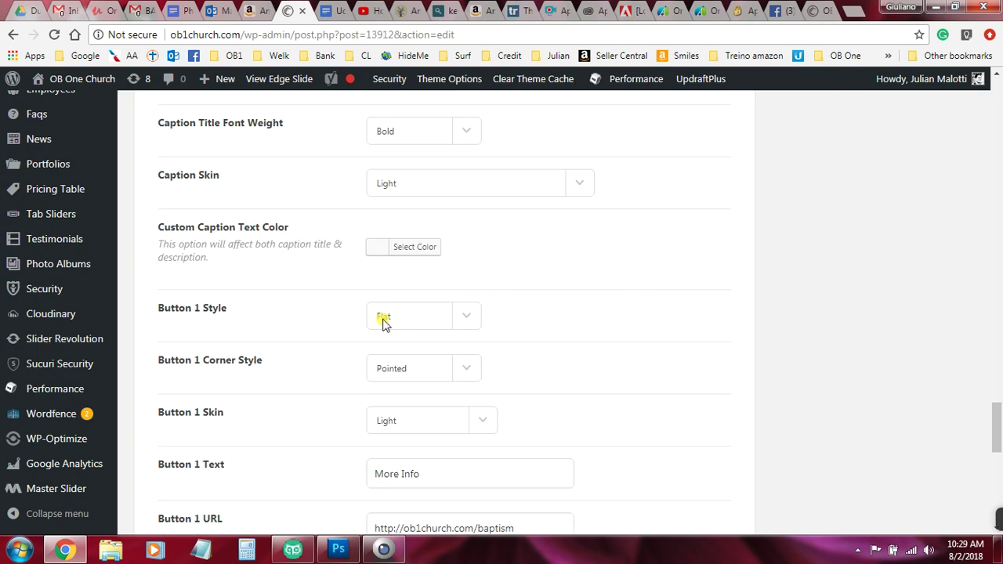
pyautogui.scroll(-2, 396, 374)
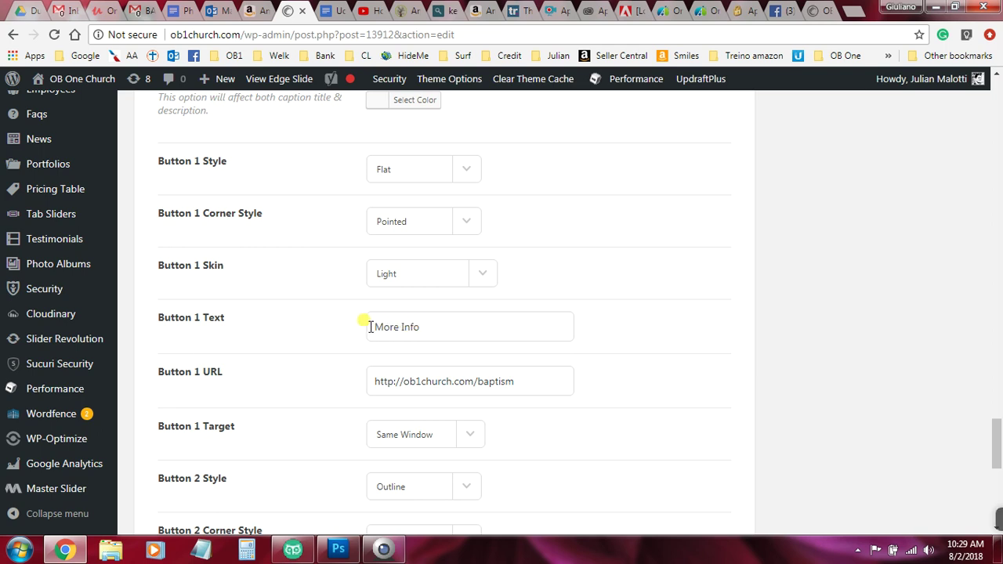
pyautogui.scroll(-1, 368, 326)
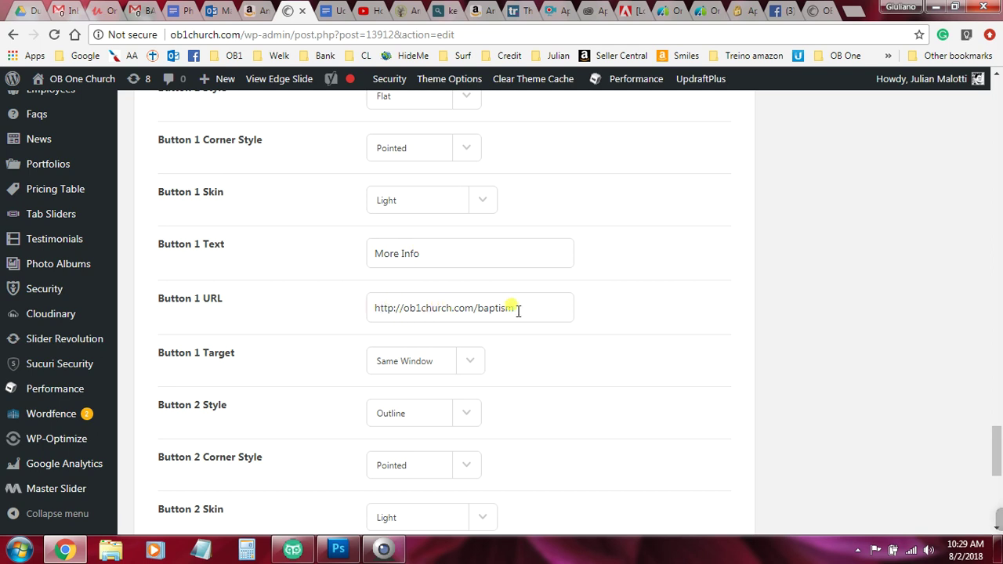
pyautogui.scroll(-1, 519, 314)
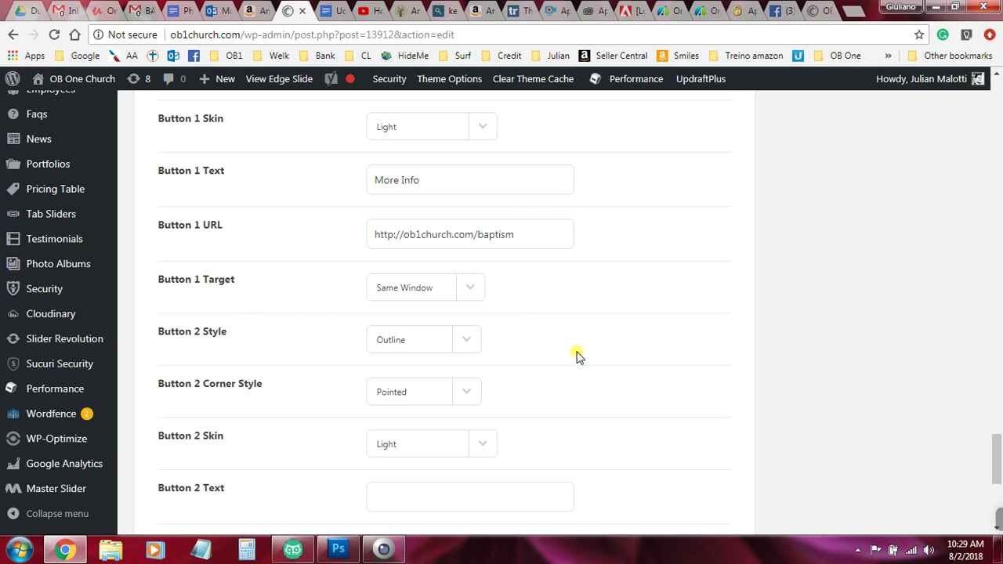
pyautogui.scroll(-1, 576, 356)
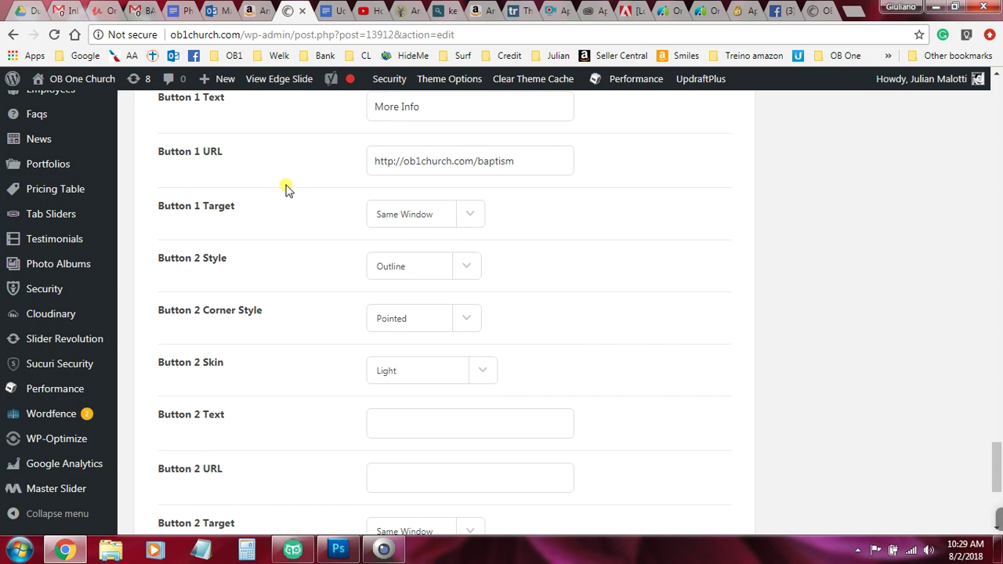
pyautogui.scroll(1, 290, 190)
pyautogui.scroll(1, 290, 189)
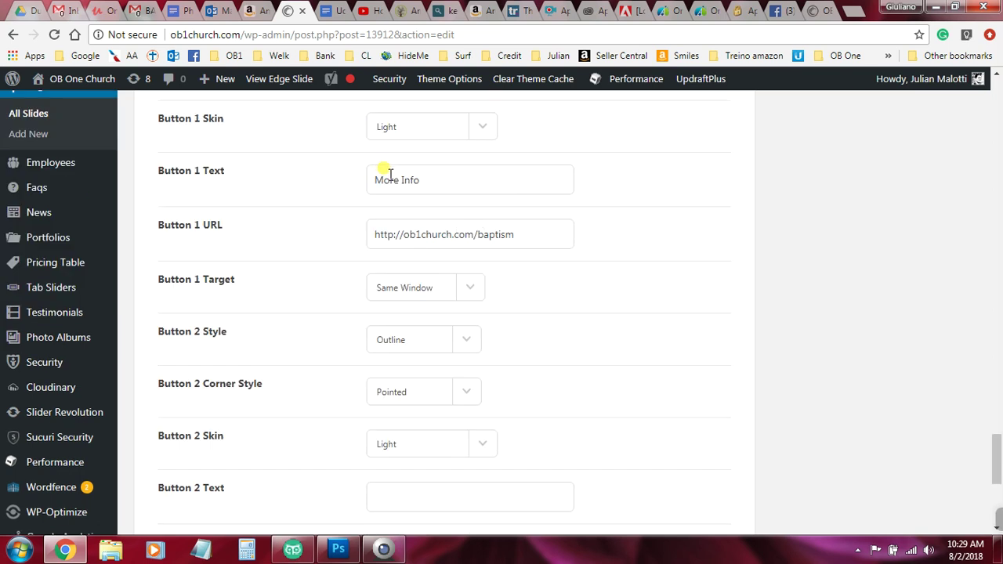
pyautogui.click(470, 289)
pyautogui.click(437, 322)
pyautogui.scroll(-1, 548, 297)
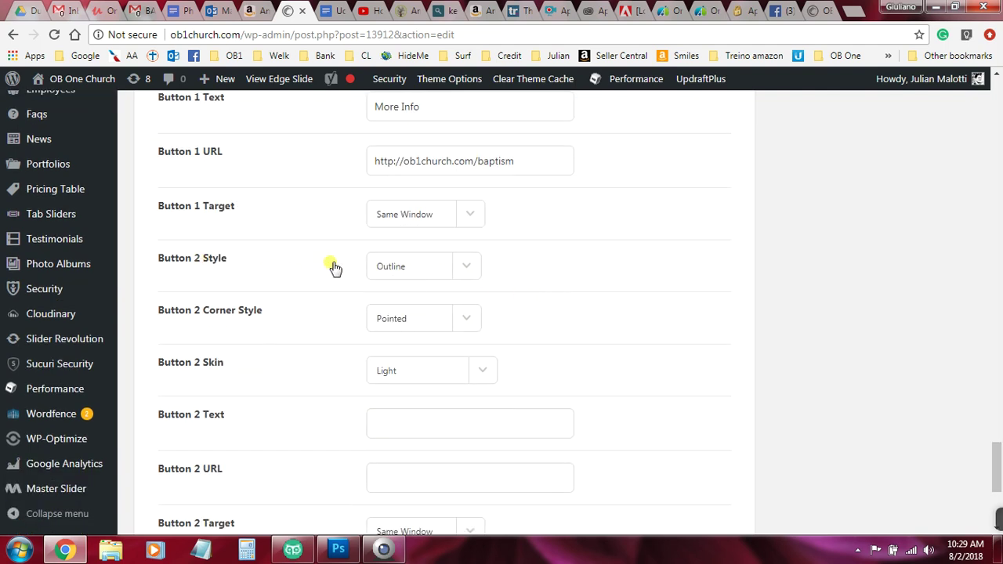
pyautogui.scroll(-1, 308, 266)
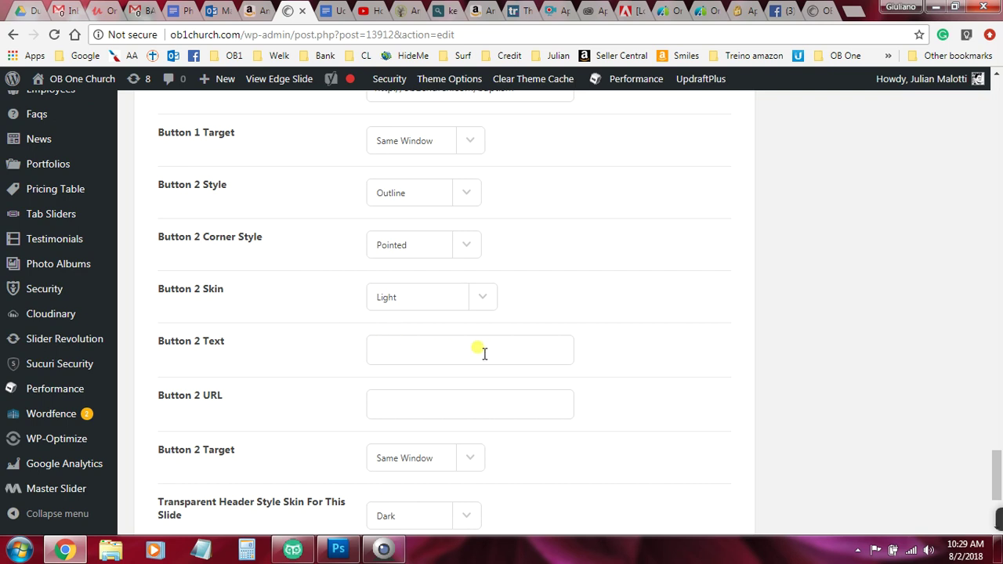
# Update the published Baptism slide to save the edited caption
pyautogui.scroll(8, 483, 358)
pyautogui.scroll(15, 484, 358)
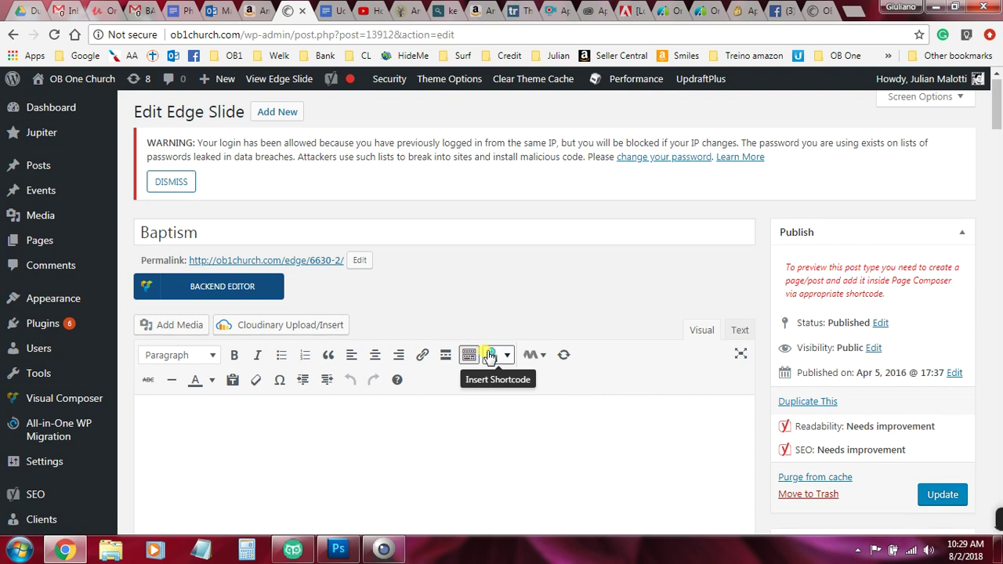
pyautogui.scroll(-1, 489, 358)
pyautogui.click(942, 425)
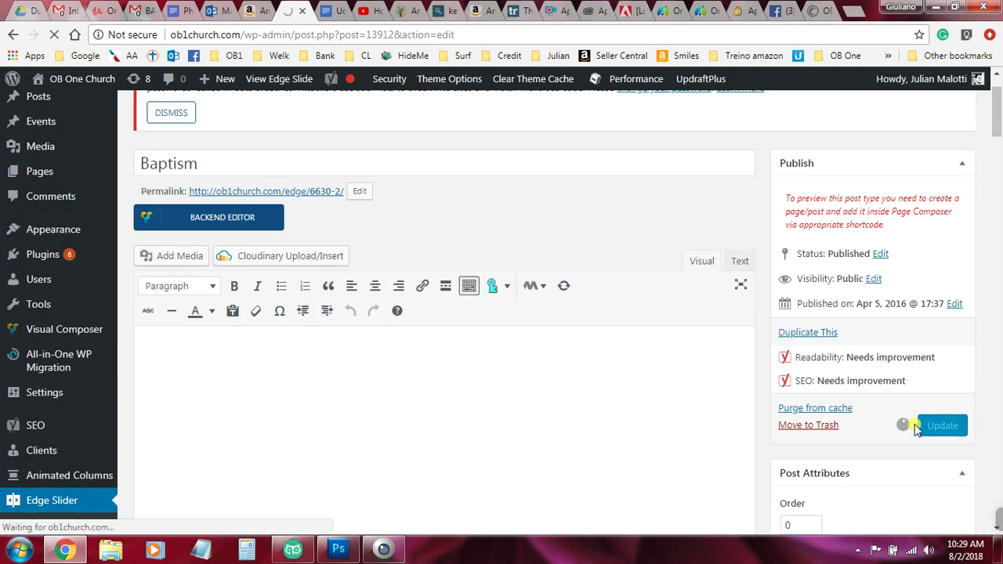
# Open the site's Pages list in a new browser tab and switch to it
pyautogui.rightClick(35, 169)
pyautogui.click(50, 174)
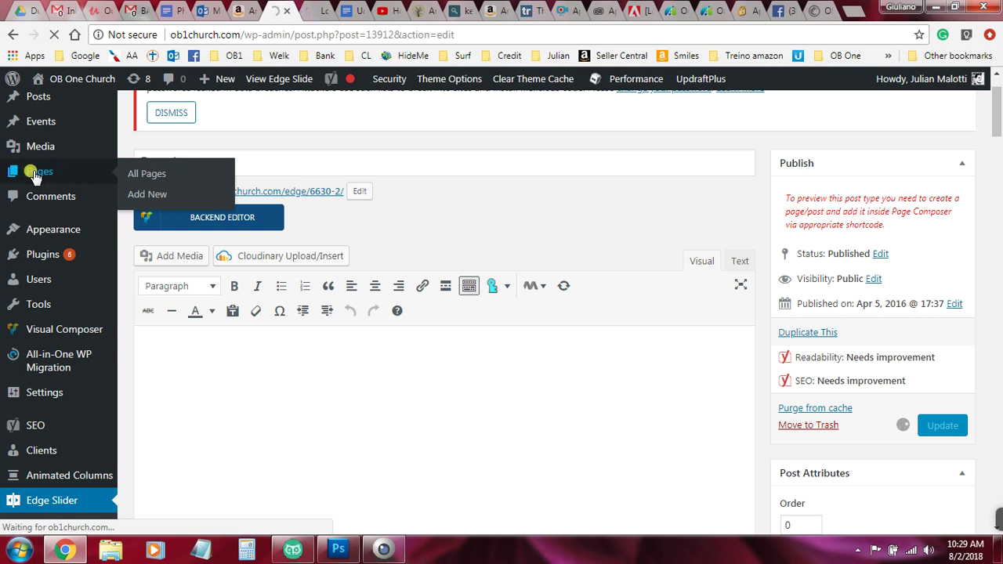
pyautogui.click(315, 9)
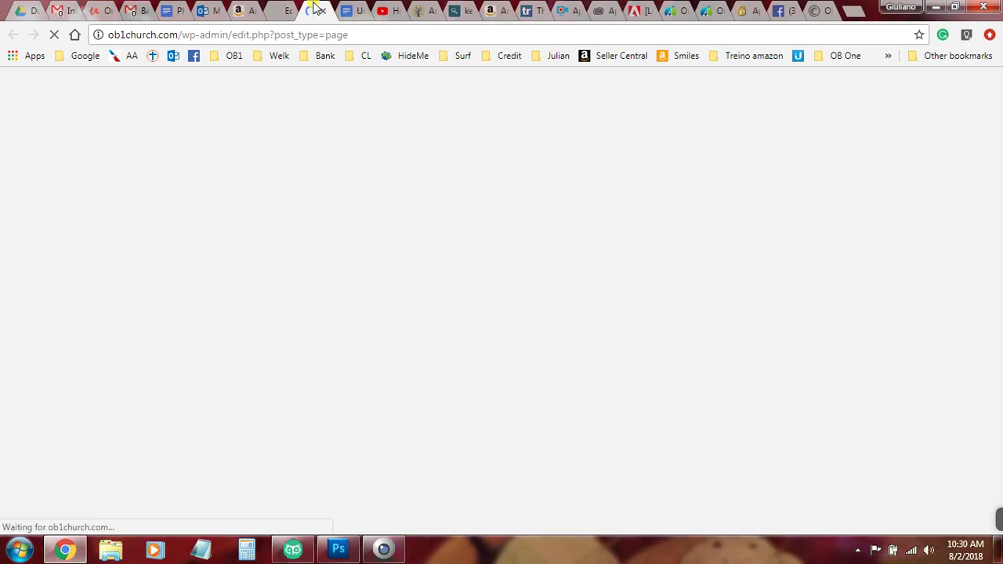
pyautogui.click(276, 9)
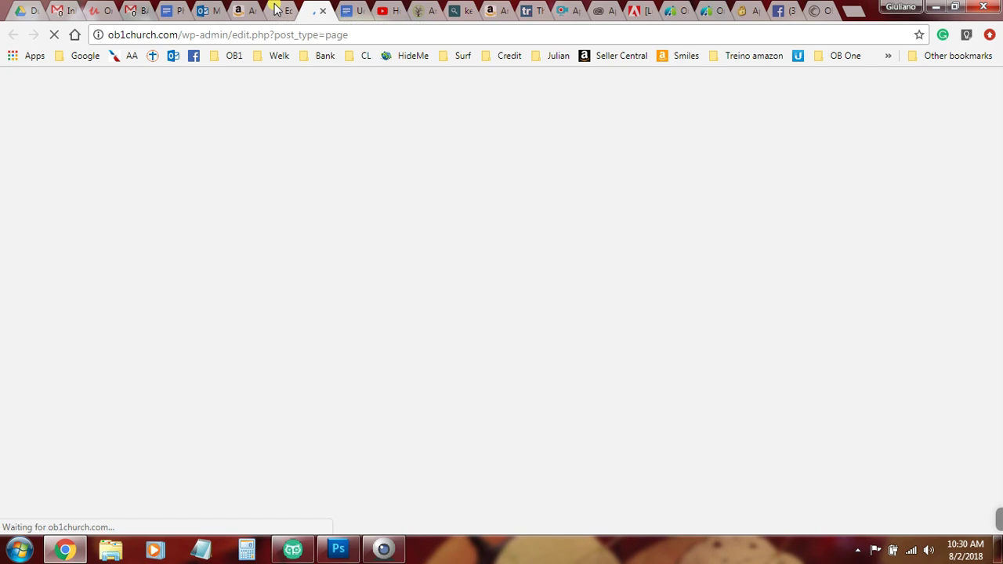
pyautogui.click(316, 9)
pyautogui.click(296, 9)
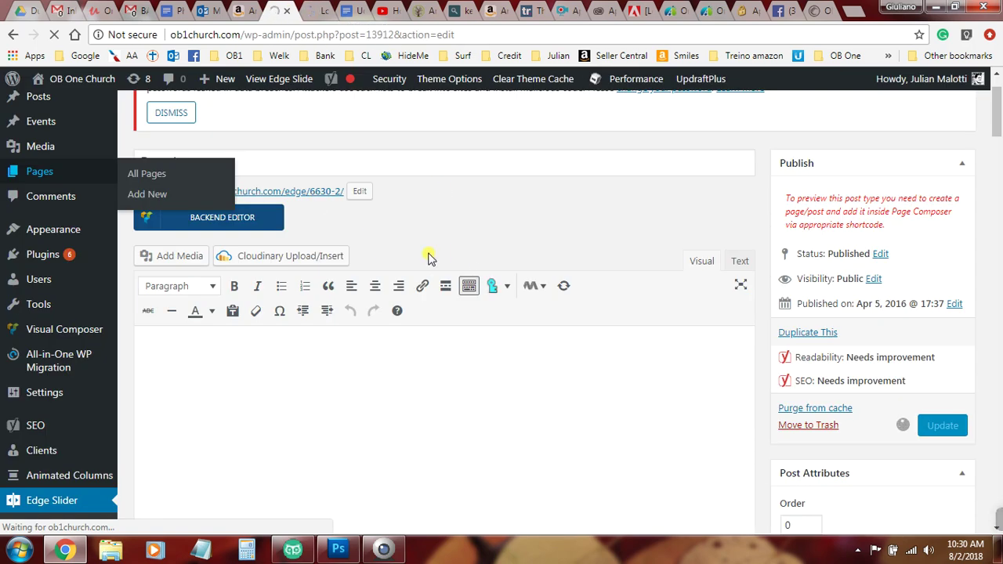
pyautogui.scroll(-7, 429, 258)
pyautogui.scroll(6, 429, 258)
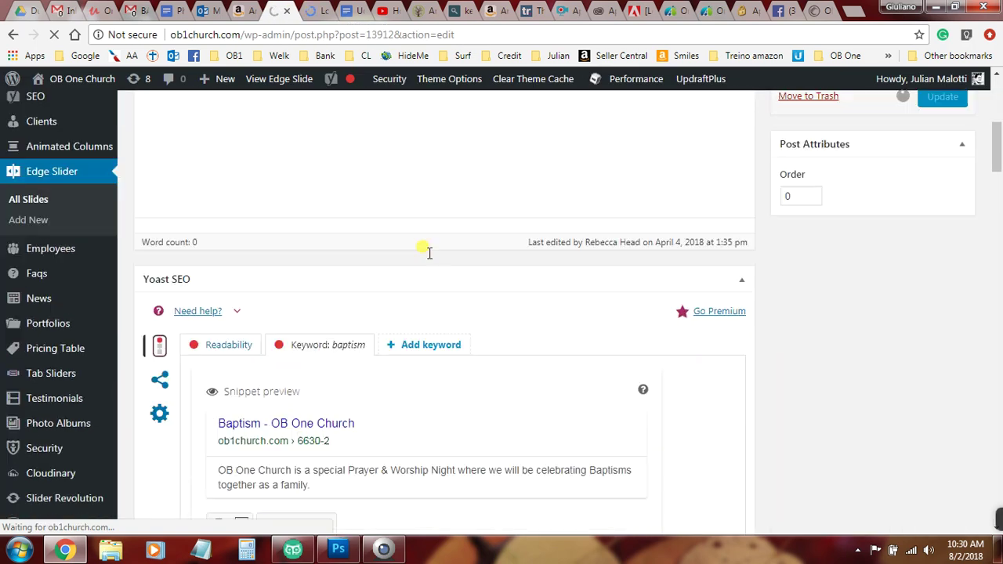
pyautogui.scroll(2, 428, 258)
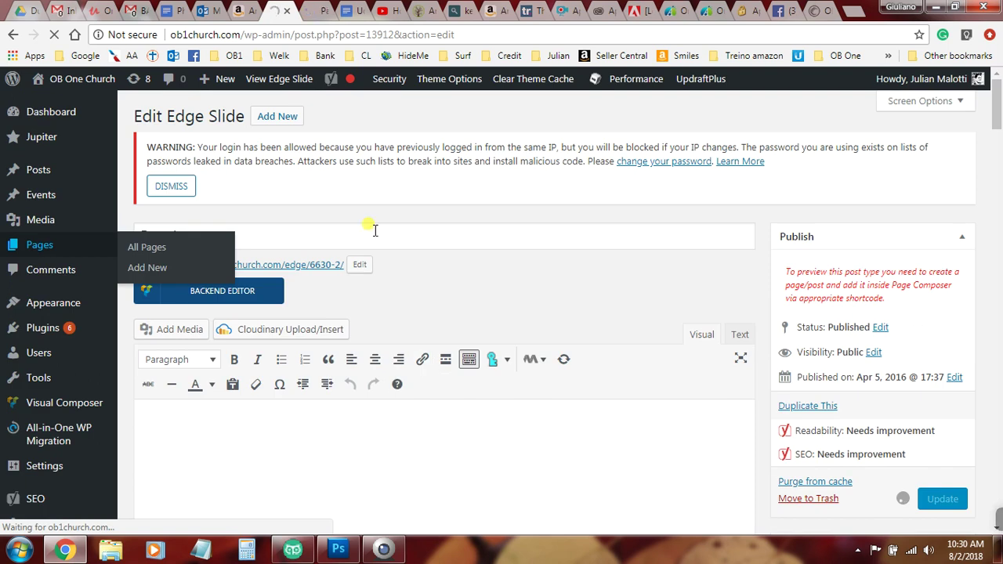
# Return to the Pages list and search the pages for "home"
pyautogui.click(313, 11)
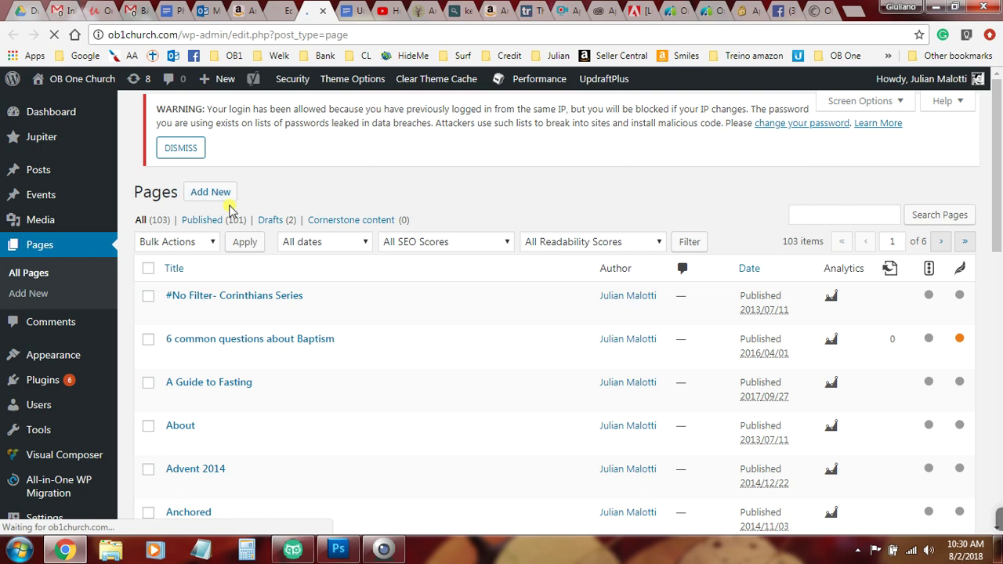
pyautogui.scroll(-4, 431, 253)
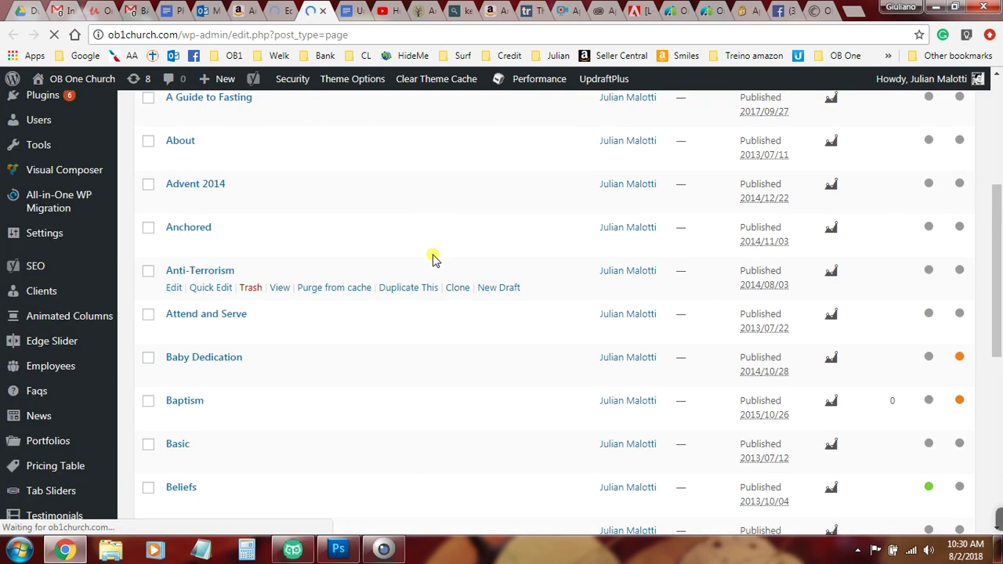
pyautogui.scroll(5, 432, 258)
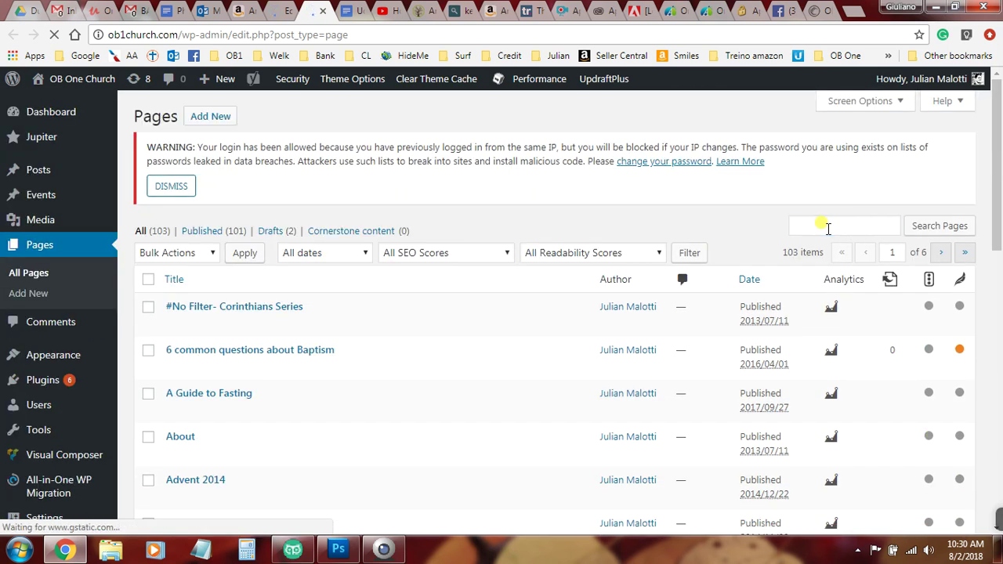
pyautogui.click(826, 226)
pyautogui.write('home')
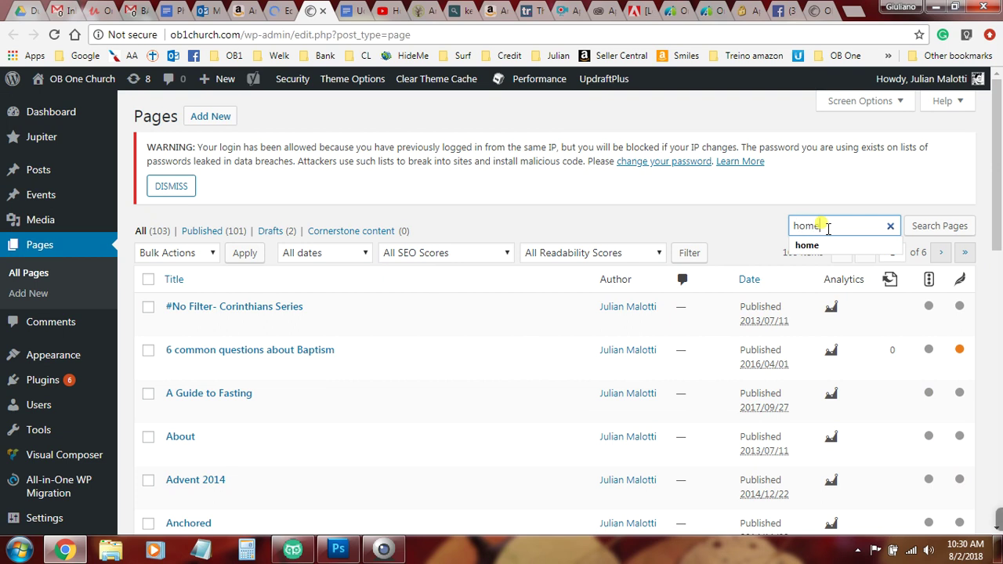
pyautogui.click(921, 227)
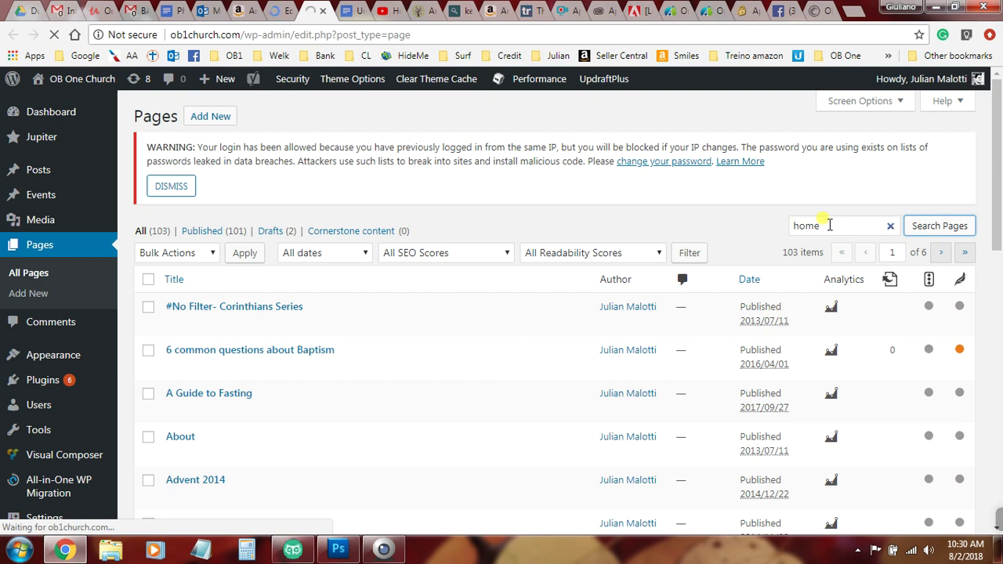
pyautogui.scroll(-3, 640, 264)
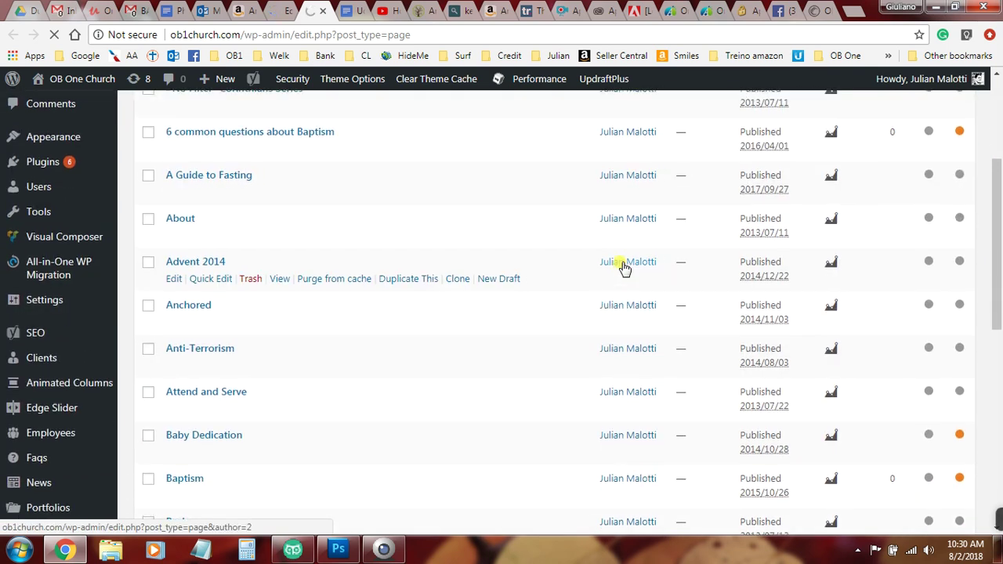
pyautogui.scroll(3, 595, 298)
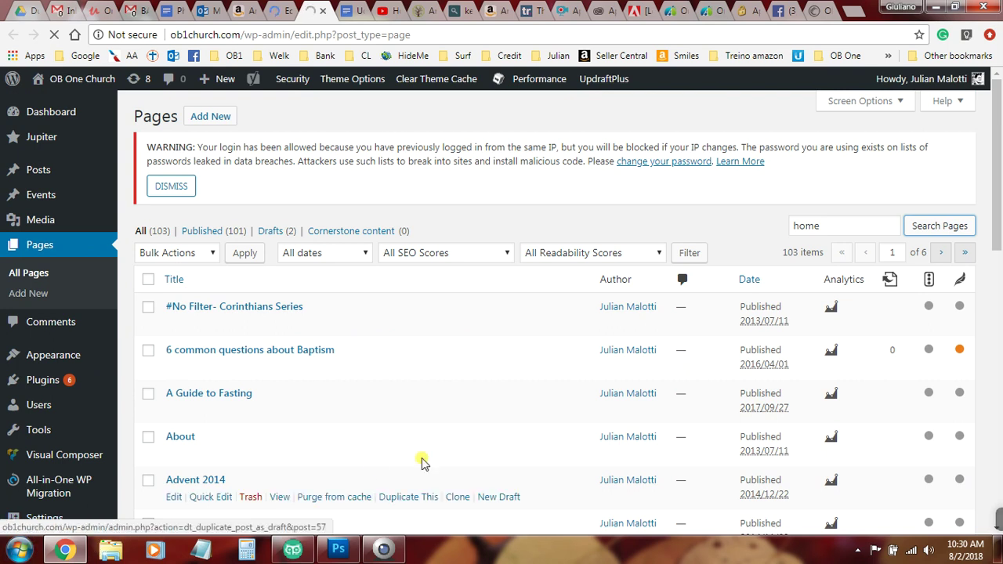
pyautogui.scroll(-3, 457, 461)
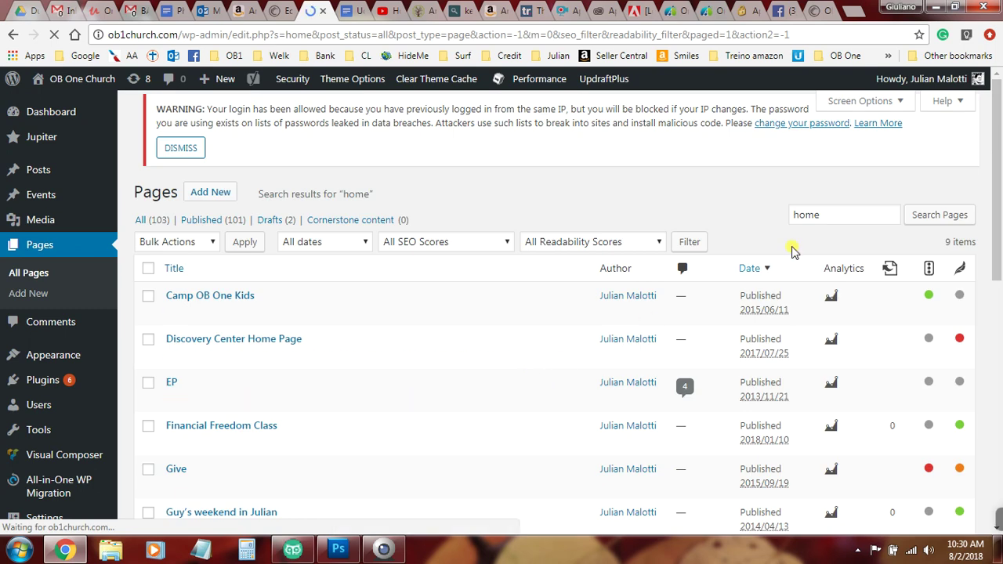
# Open the front page "OB One Church located in OB San Diego, CA – Home" for editing from the search results
pyautogui.scroll(-3, 564, 349)
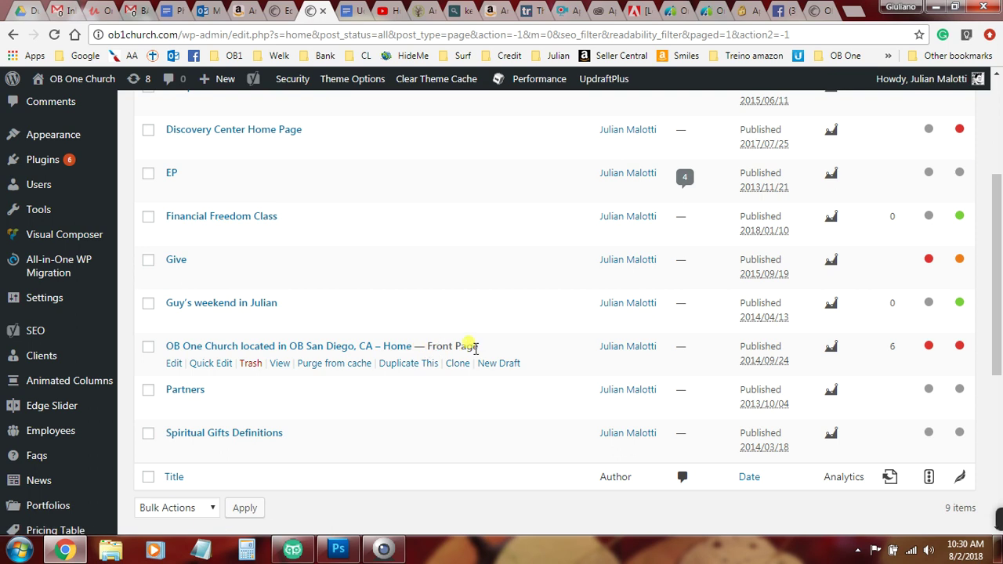
pyautogui.click(174, 363)
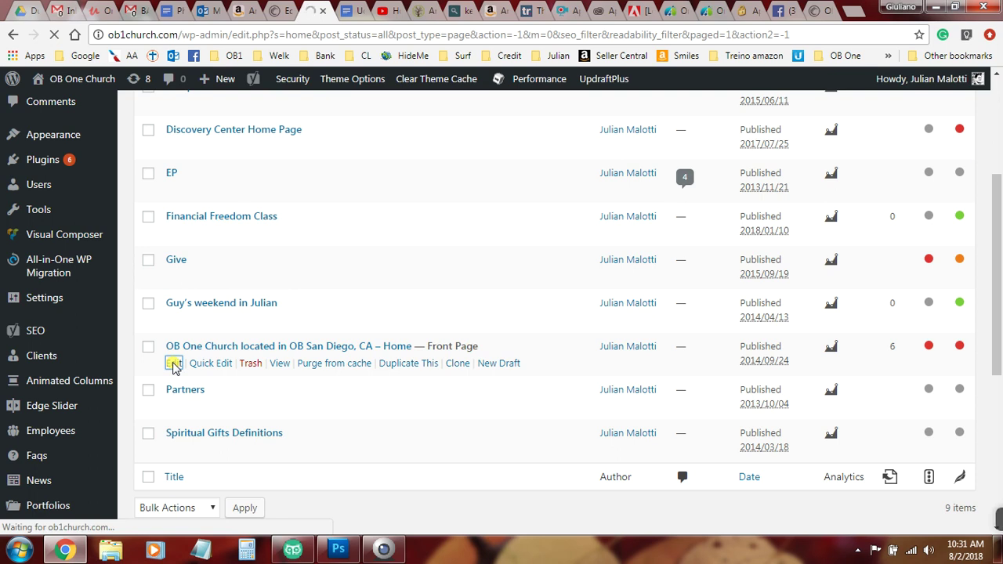
pyautogui.click(92, 360)
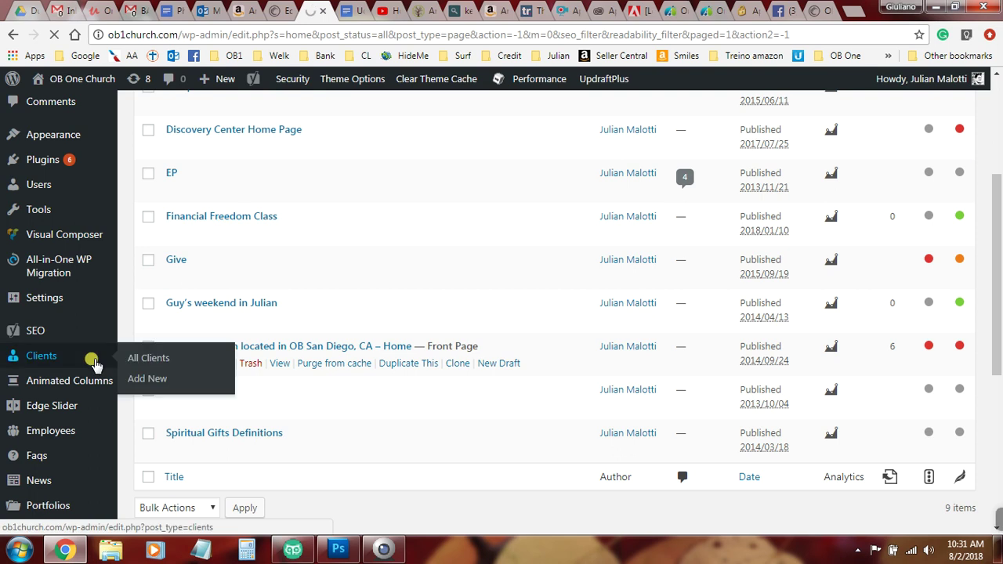
# Open another copy of the Pages list in a separate browser tab, alongside the home page editor
pyautogui.scroll(2, 43, 404)
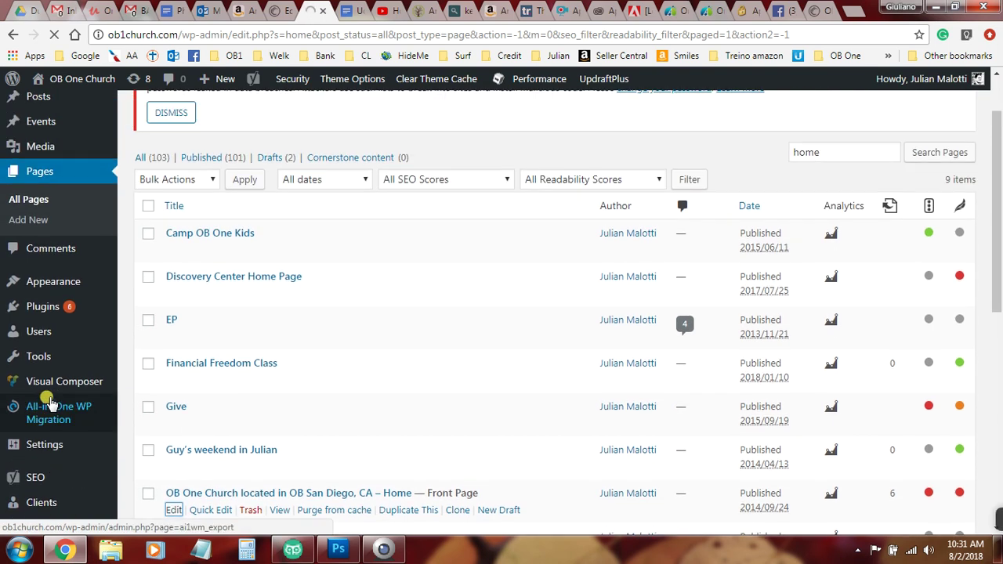
pyautogui.rightClick(36, 173)
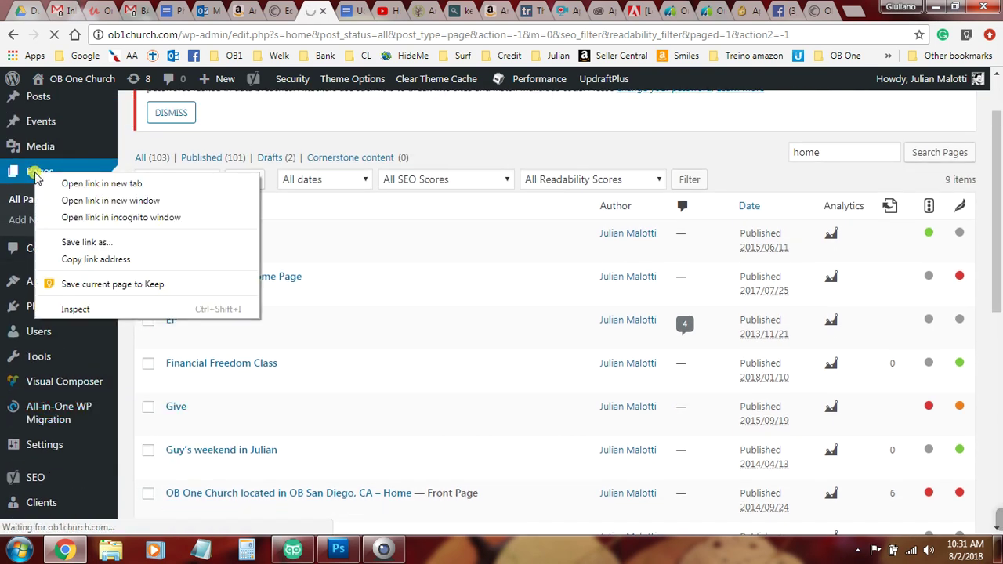
pyautogui.click(61, 183)
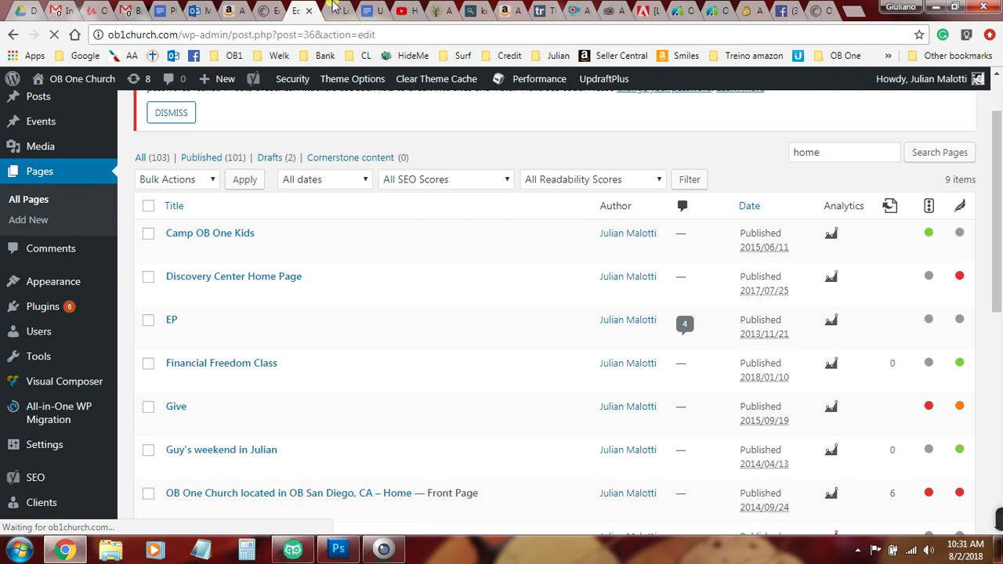
pyautogui.click(335, 10)
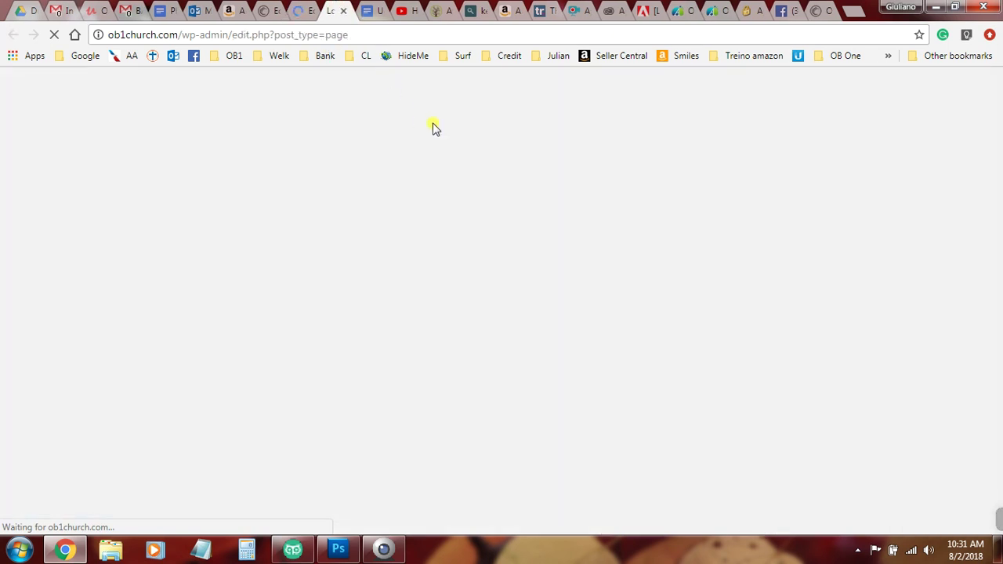
pyautogui.click(302, 10)
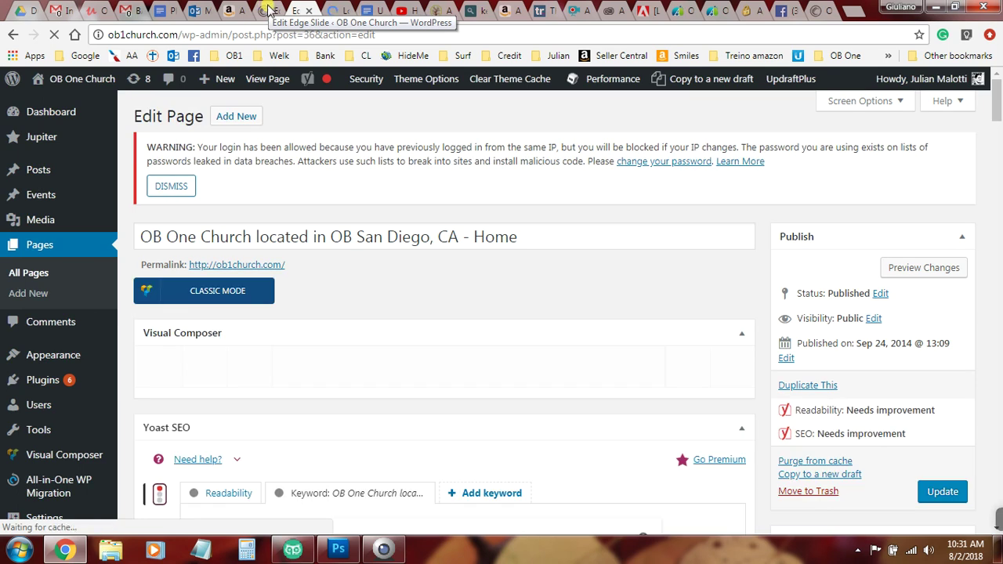
pyautogui.click(335, 11)
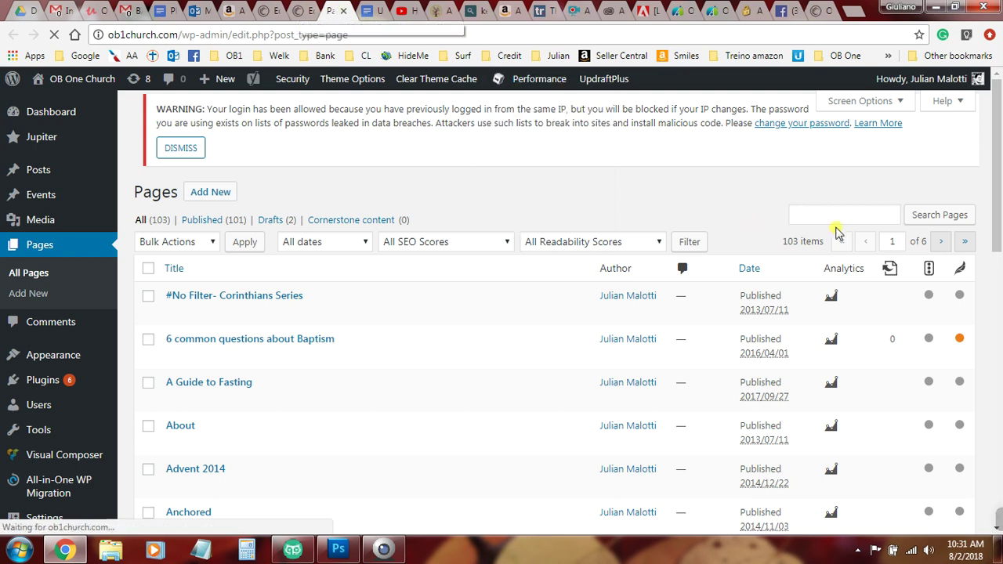
# Search the site's pages for "baptism"
pyautogui.click(828, 214)
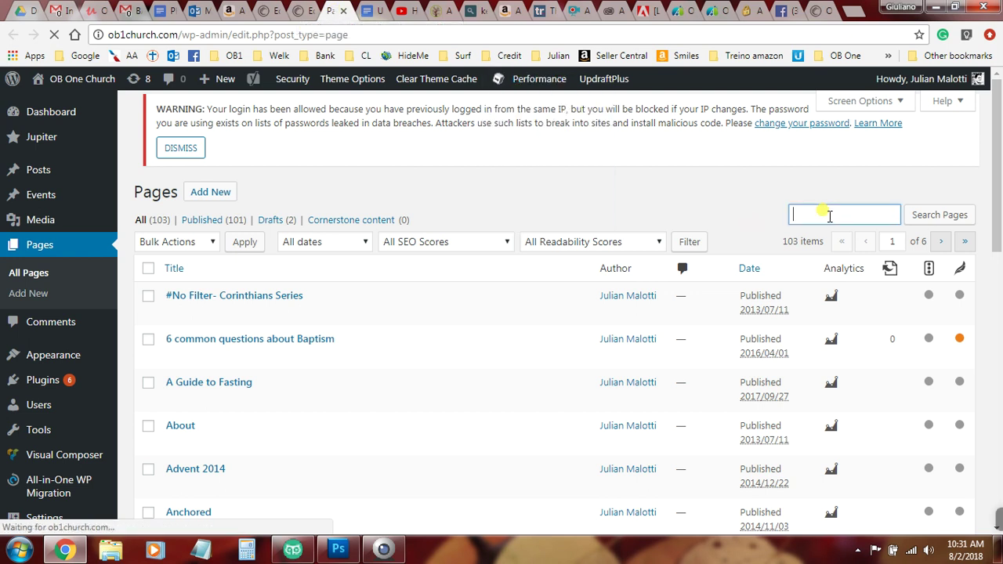
pyautogui.write('baptism')
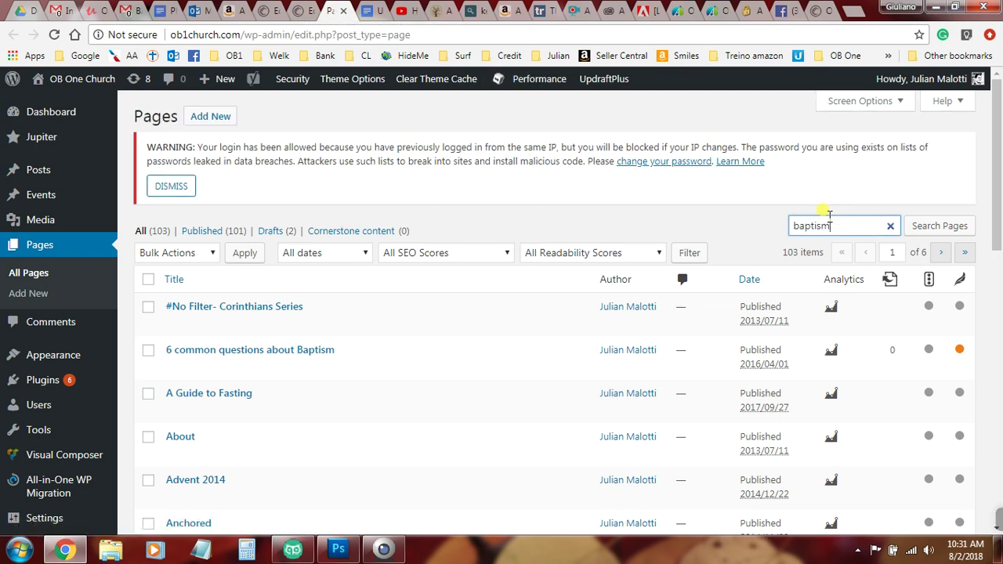
pyautogui.click(918, 225)
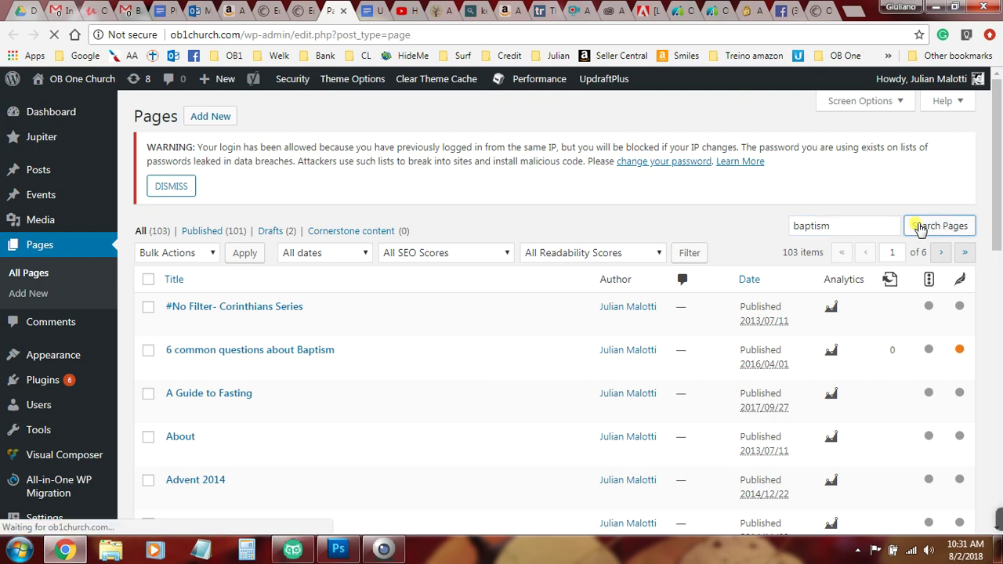
# Return to the home page editor and open the settings of its Edge Slider element
pyautogui.click(304, 10)
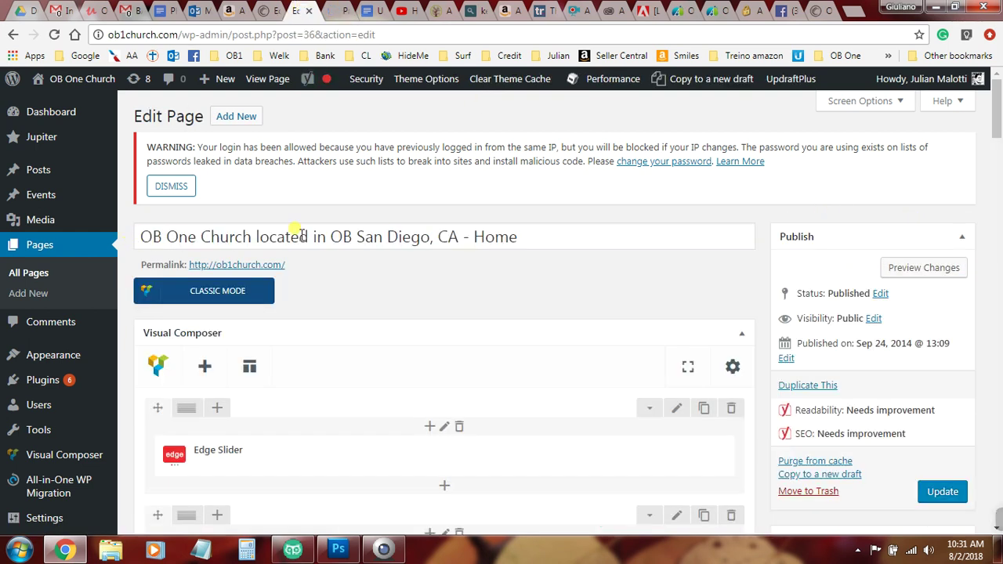
pyautogui.scroll(-3, 494, 227)
pyautogui.scroll(-2, 494, 227)
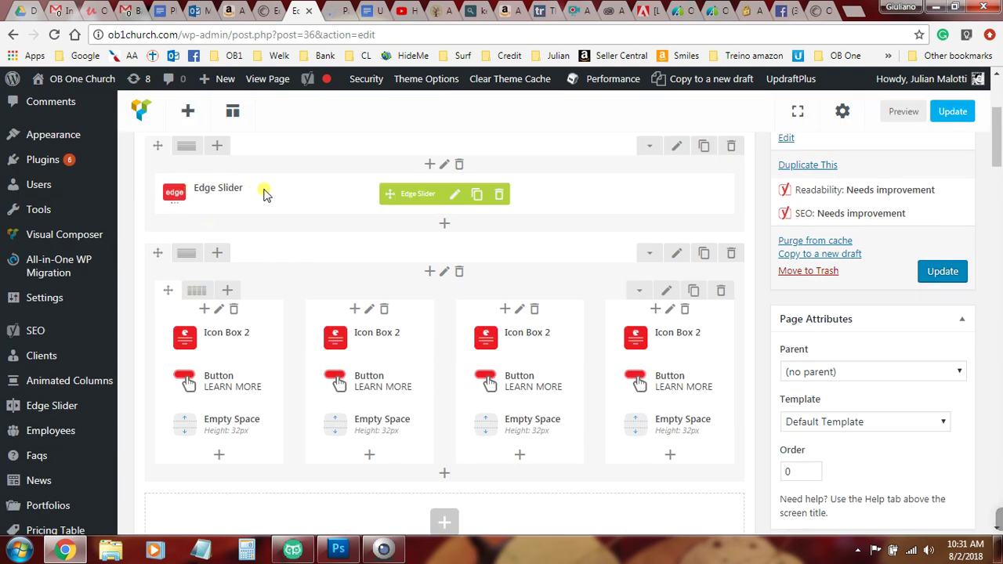
pyautogui.click(455, 194)
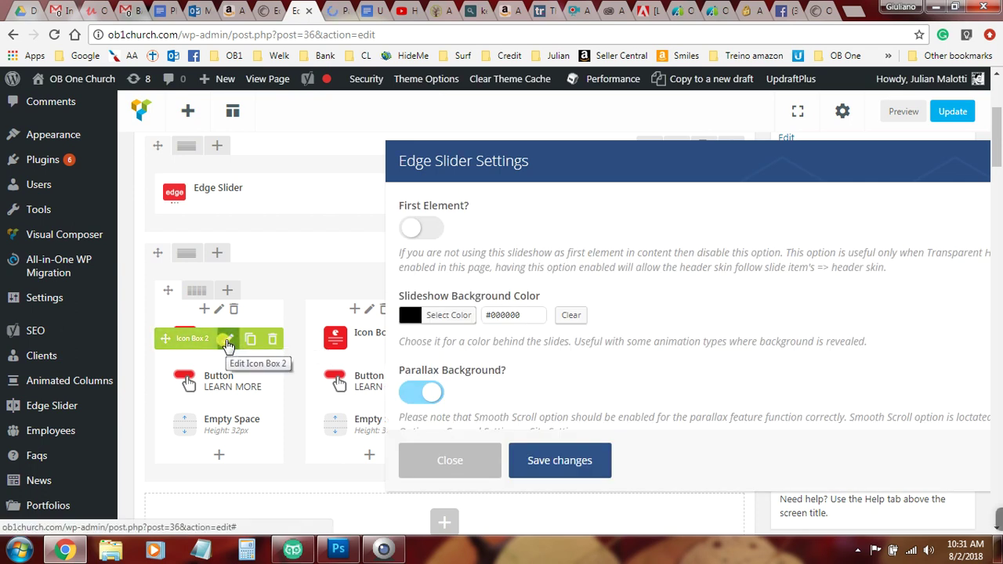
# Find the Baptism slide with "bapt" and add it to the Edge Slider's specific slides
pyautogui.scroll(-1, 696, 299)
pyautogui.scroll(-2, 696, 298)
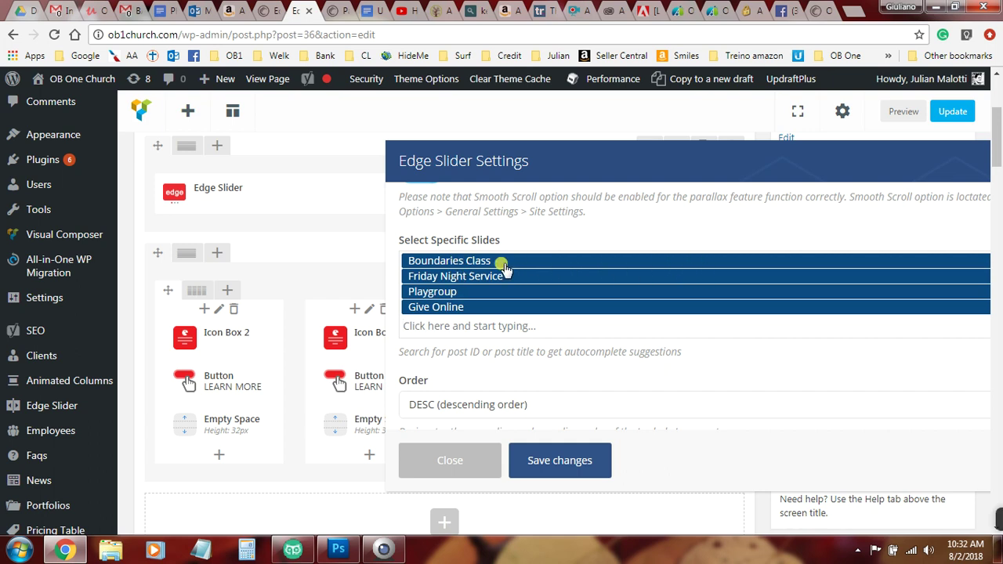
pyautogui.click(424, 326)
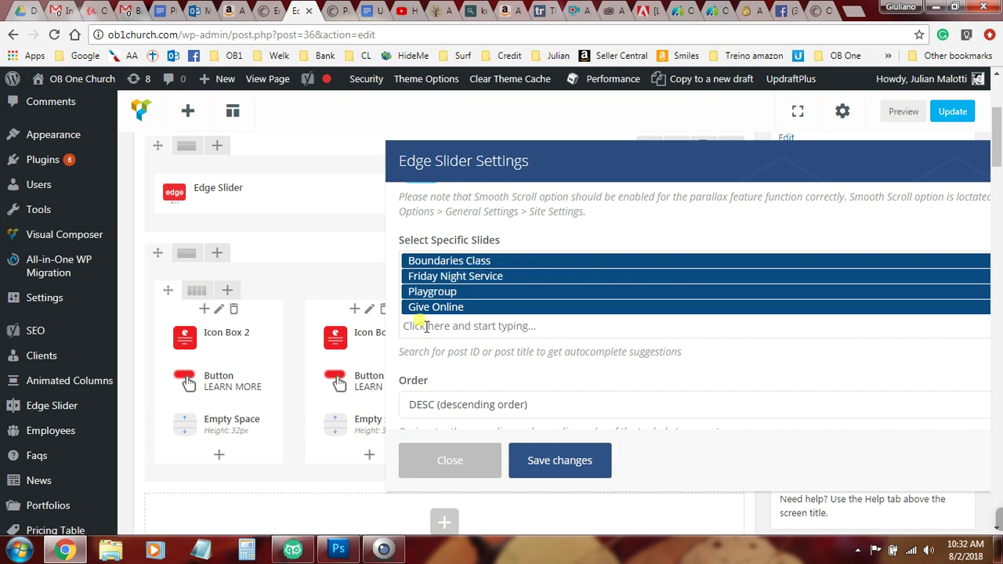
pyautogui.write('bapt')
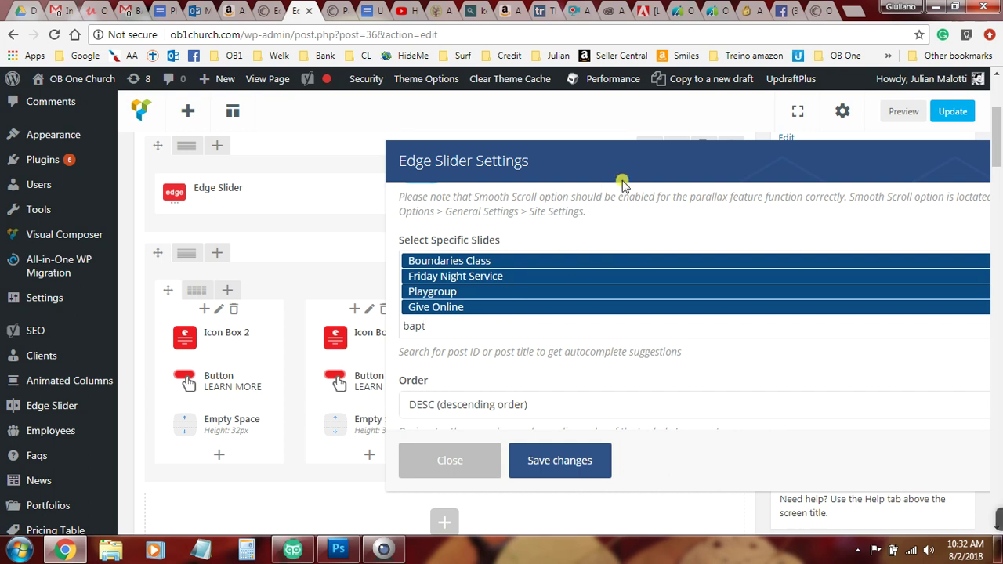
pyautogui.moveTo(637, 162); pyautogui.dragTo(506, 149)
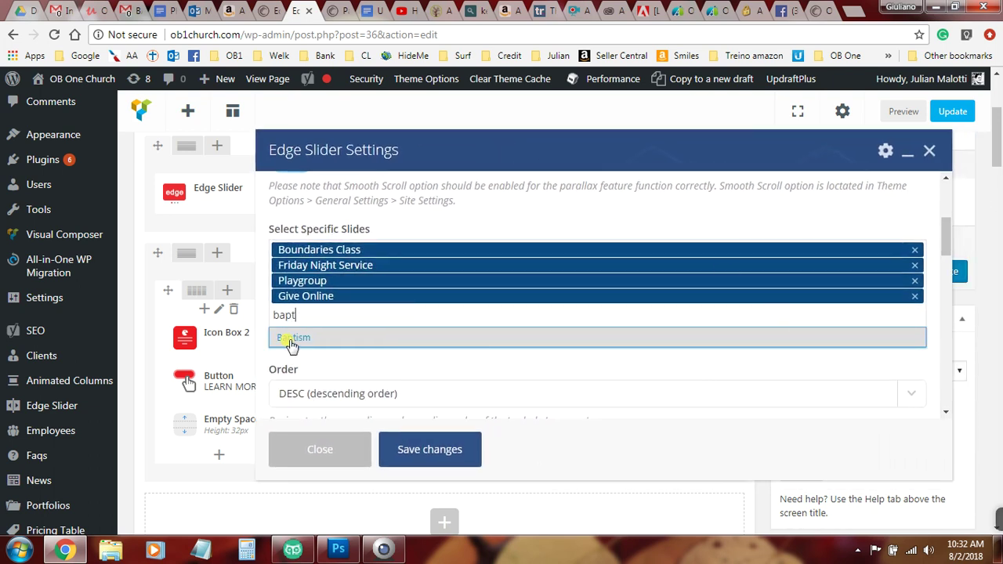
pyautogui.click(290, 341)
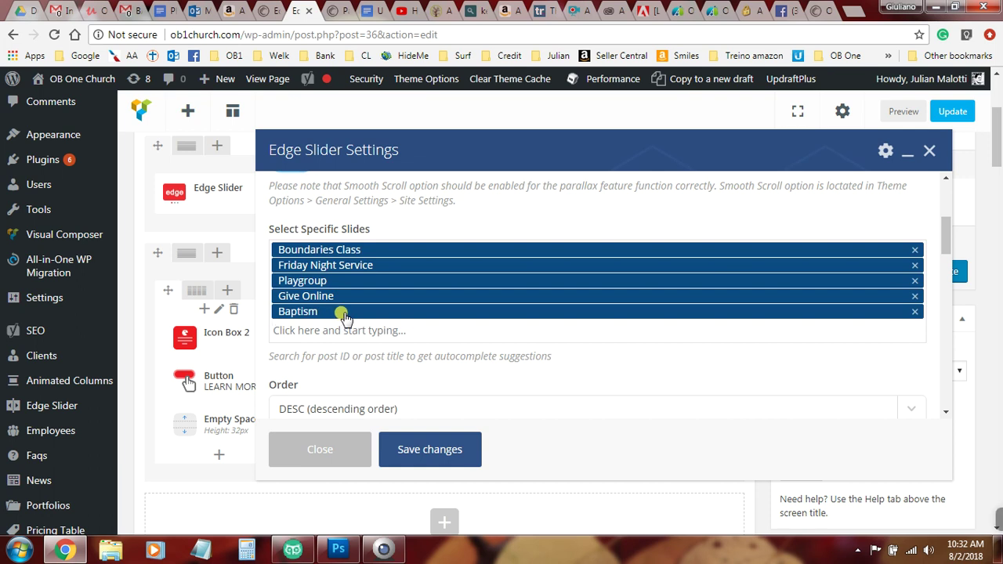
# Place the Baptism slide second, directly after Boundaries Class, and save both the slider settings and the home page
pyautogui.moveTo(342, 316); pyautogui.dragTo(361, 256)
pyautogui.moveTo(361, 250); pyautogui.dragTo(358, 268)
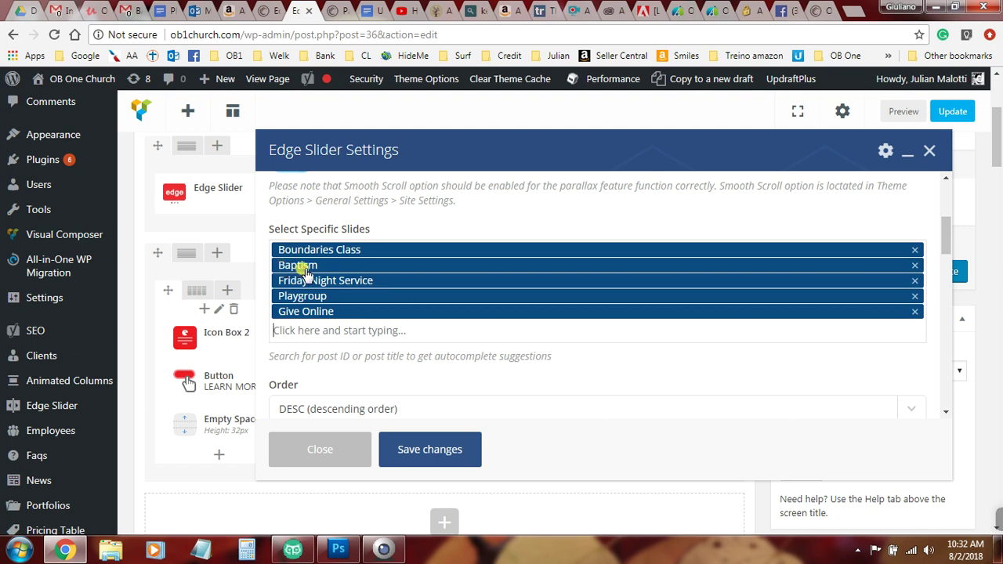
pyautogui.click(423, 452)
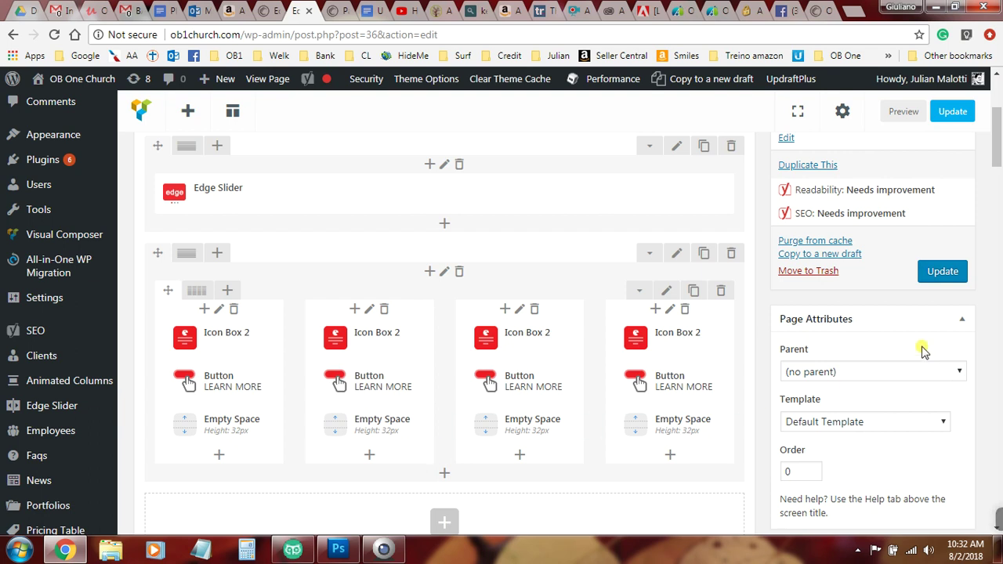
pyautogui.click(944, 273)
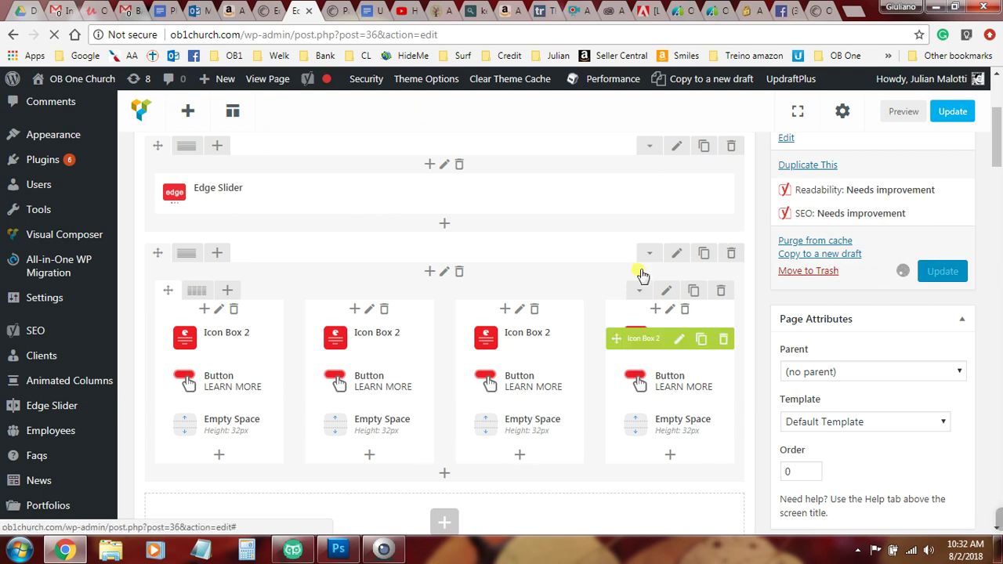
# Return to the "baptism" search results and open the Baptism page for editing
pyautogui.hotkey('ctrl', 'Tab')
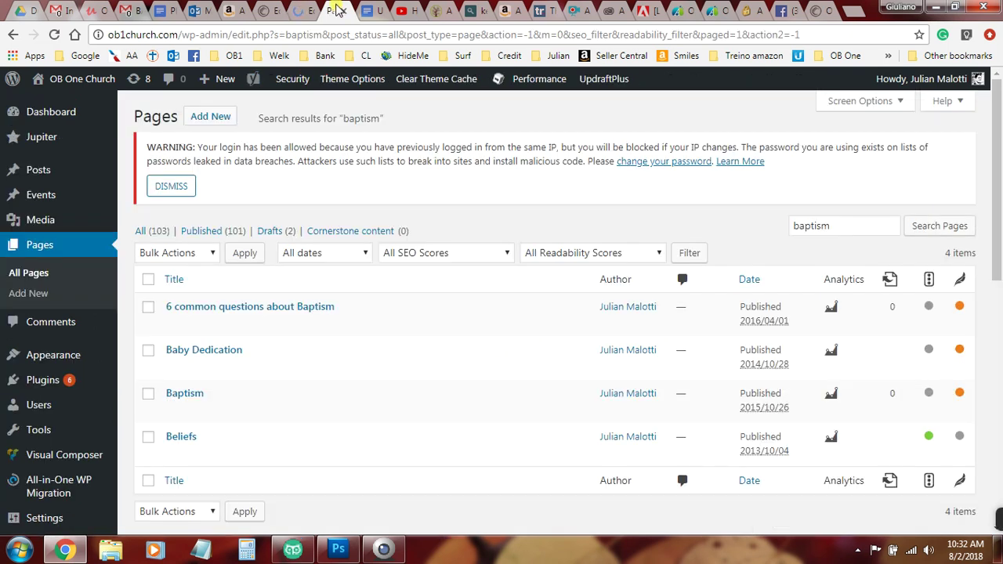
pyautogui.moveTo(219, 385)
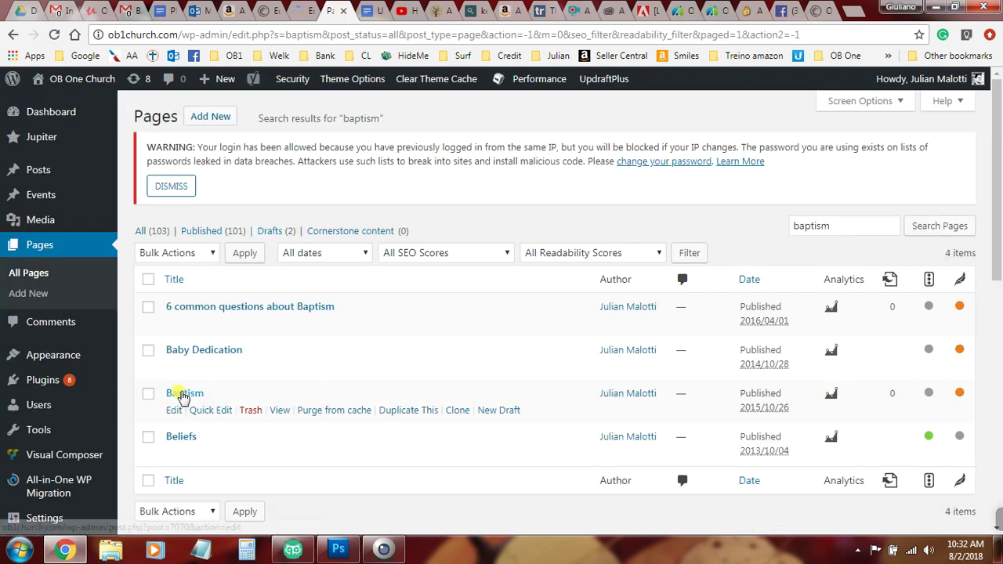
pyautogui.click(174, 410)
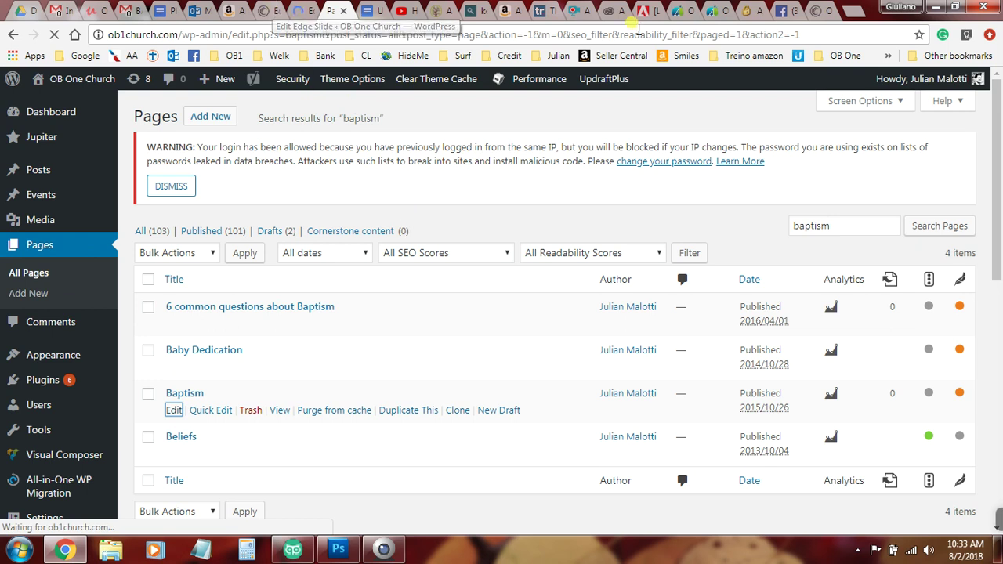
# Reload the live church home page and advance its slider to the Baptism Potluck slide to check its caption
pyautogui.click(829, 12)
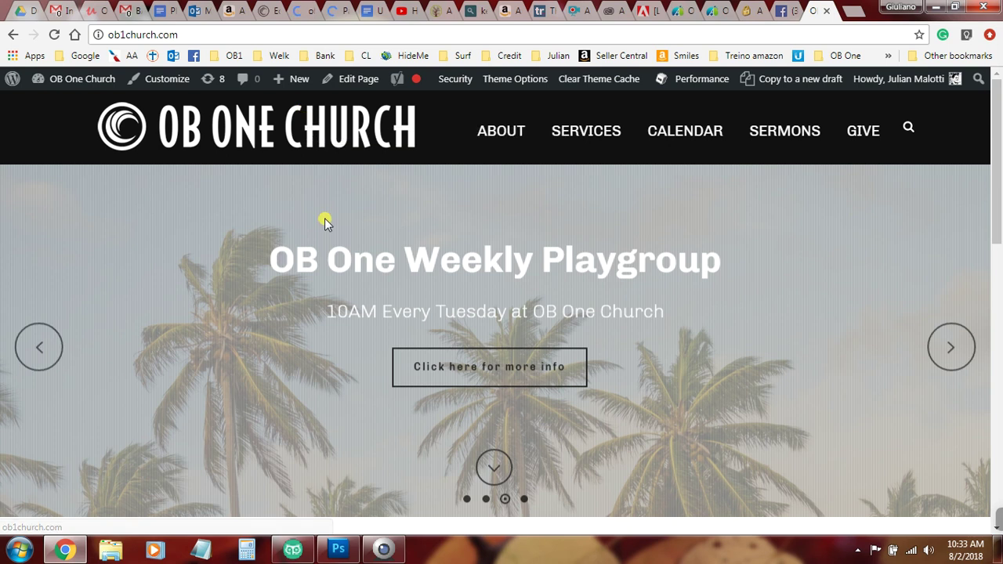
pyautogui.click(55, 34)
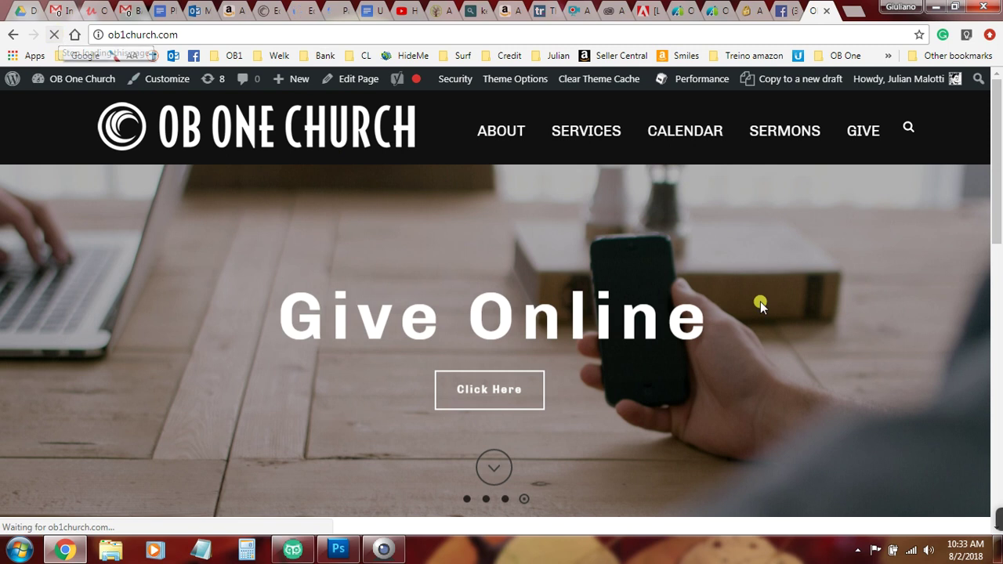
pyautogui.click(952, 354)
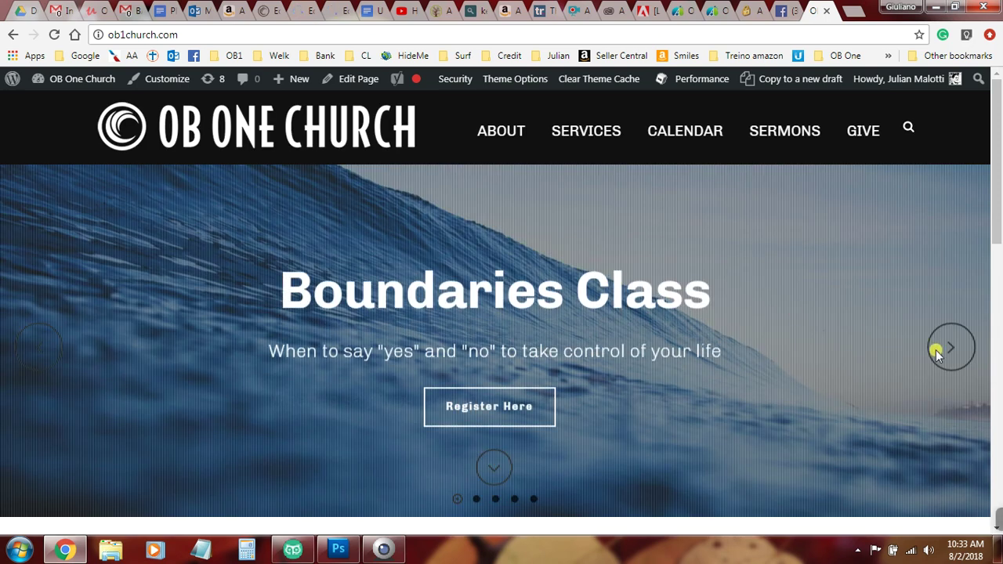
pyautogui.click(956, 352)
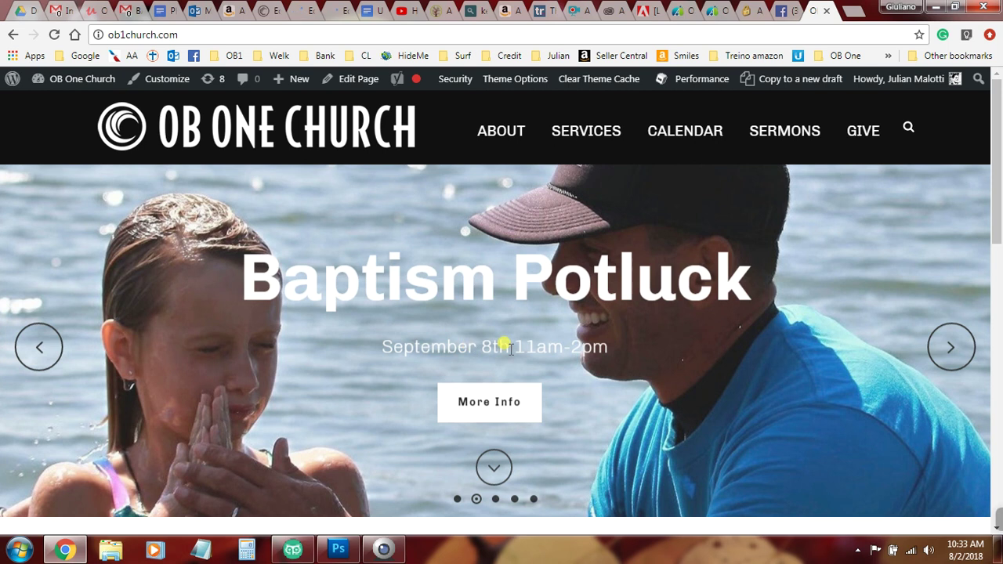
# Follow the slide's More Info link and check the live Baptism page's address, image and event details
pyautogui.click(484, 405)
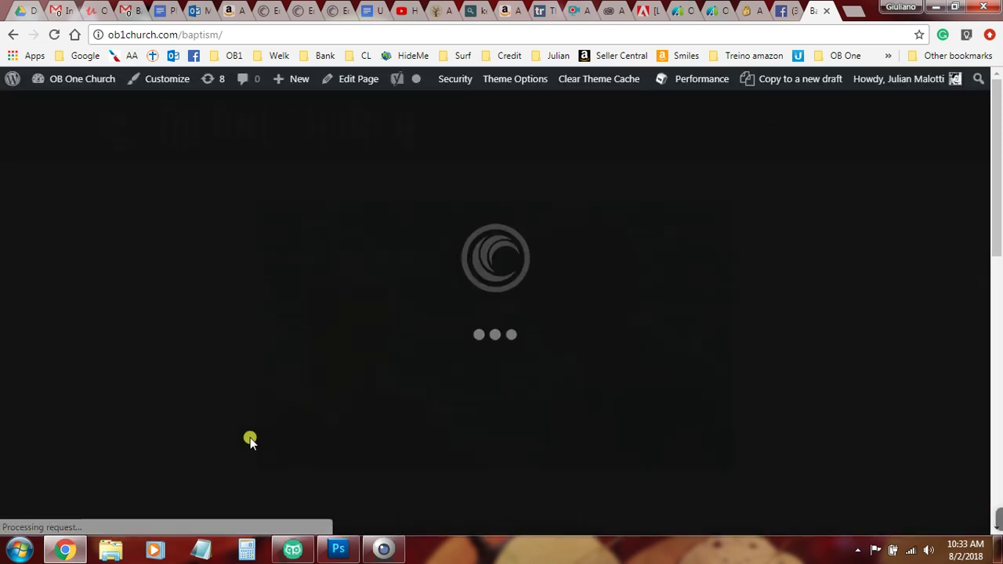
pyautogui.scroll(-3, 783, 352)
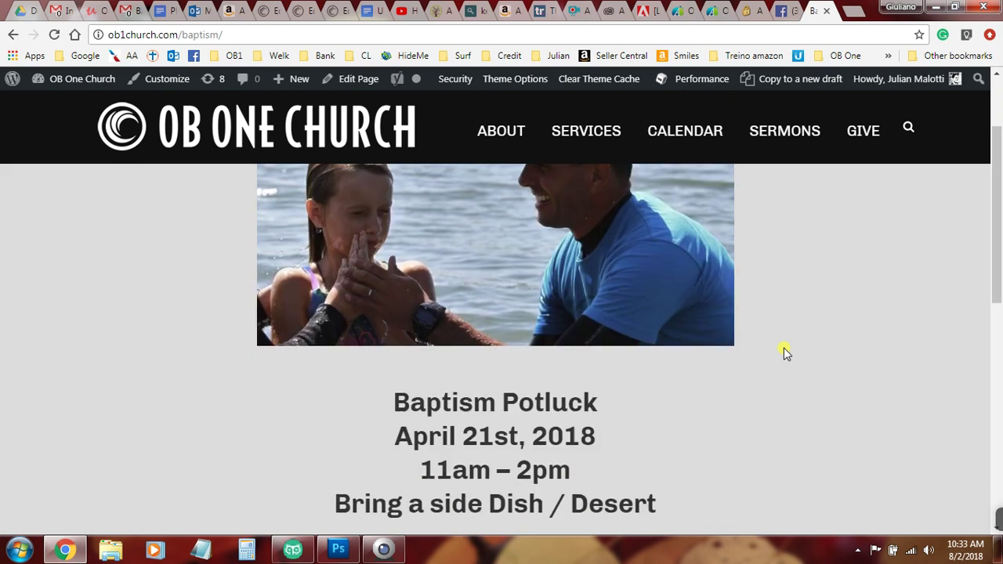
pyautogui.scroll(3, 784, 352)
pyautogui.scroll(-1, 784, 352)
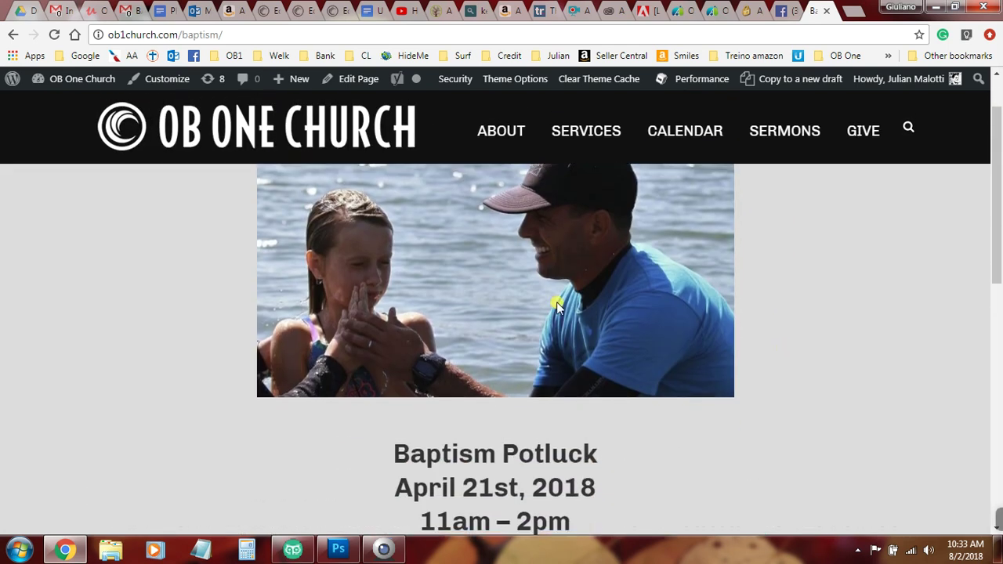
pyautogui.moveTo(227, 34); pyautogui.dragTo(125, 35)
pyautogui.click(116, 226)
pyautogui.scroll(-2, 116, 227)
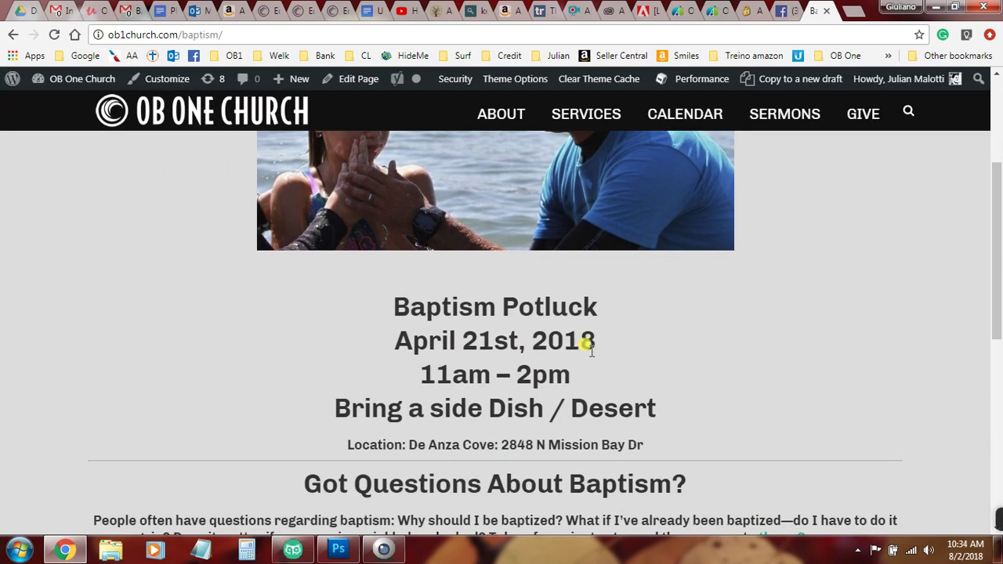
# Open the Baptism page for editing and open the settings of the text block that holds the event details
pyautogui.click(354, 78)
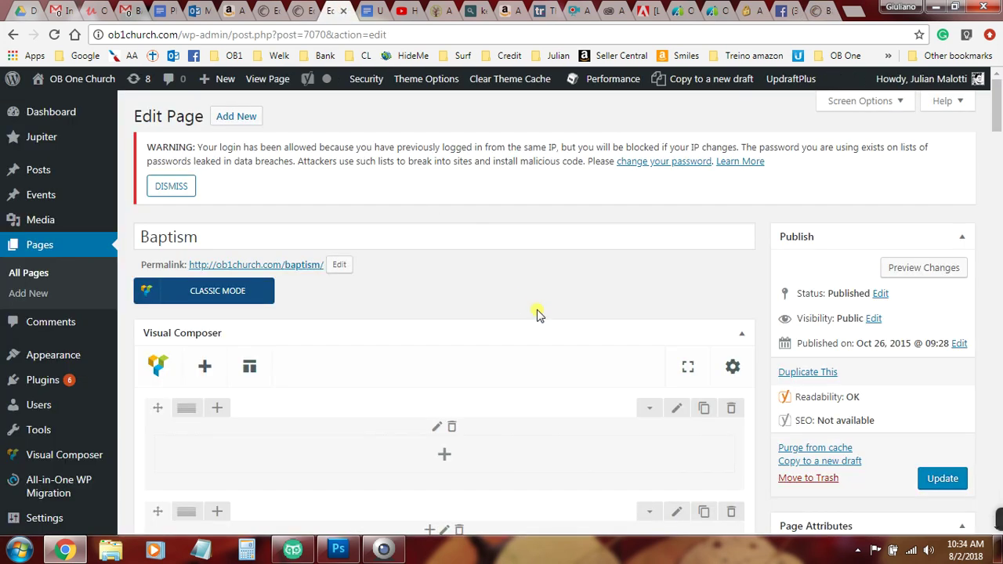
pyautogui.scroll(-10, 535, 312)
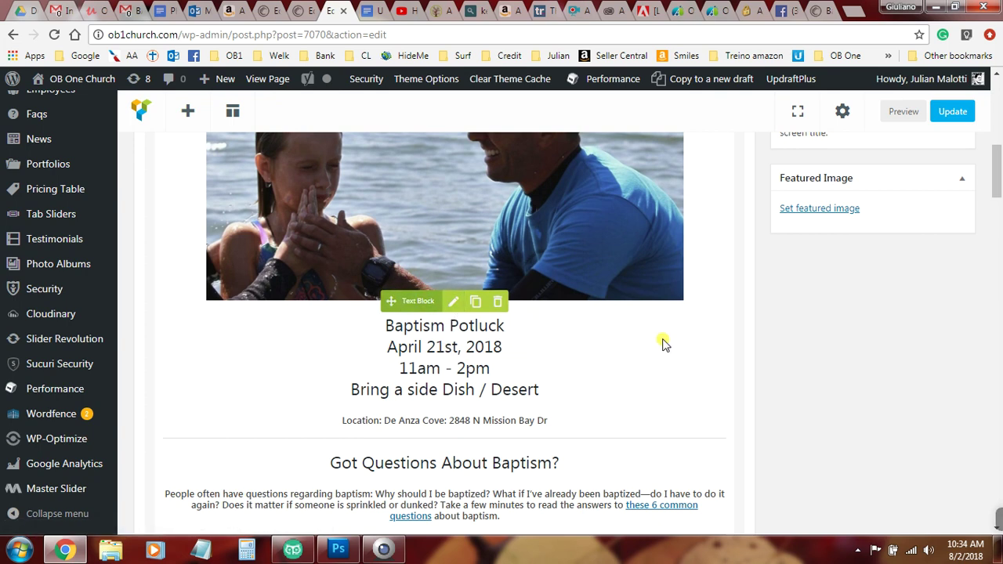
pyautogui.scroll(3, 626, 339)
pyautogui.scroll(-4, 660, 338)
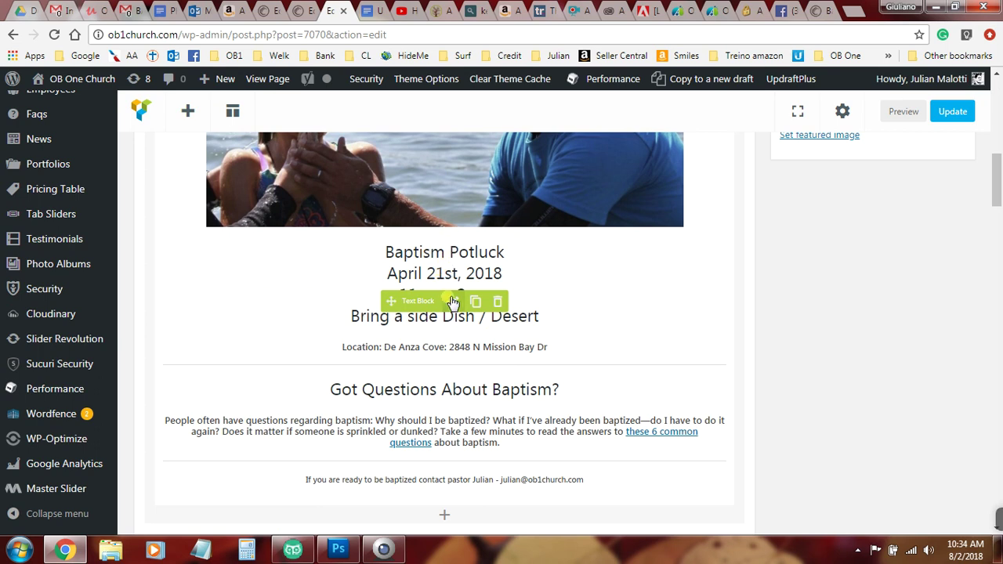
pyautogui.click(453, 303)
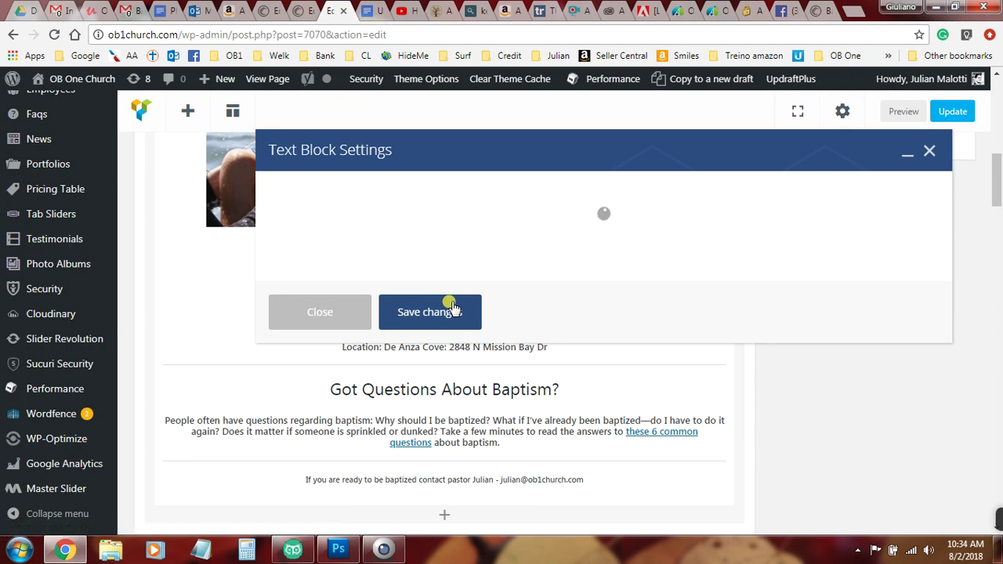
# Change the month in the Baptism Potluck date line to September
pyautogui.scroll(-5, 639, 333)
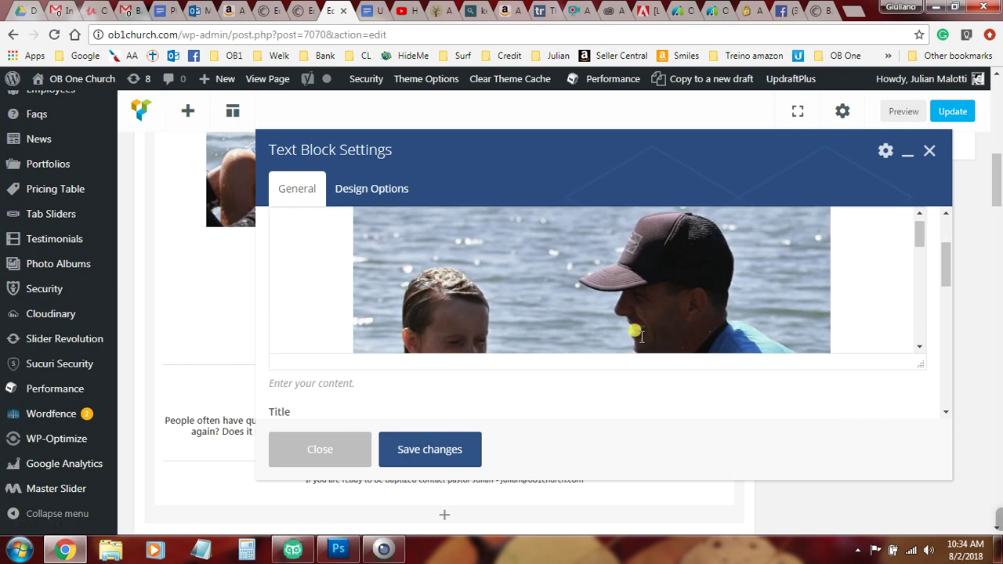
pyautogui.scroll(5, 648, 350)
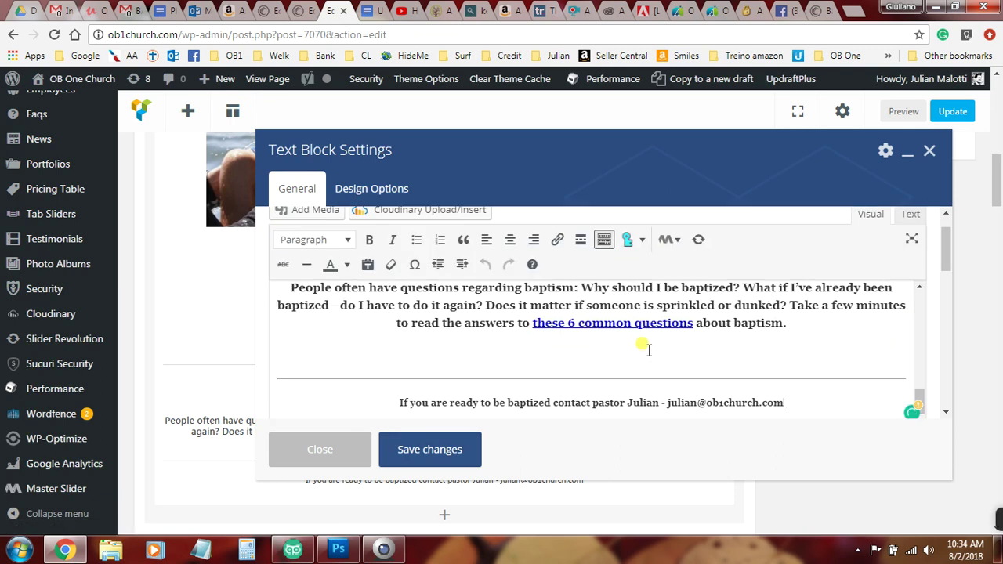
pyautogui.scroll(3, 649, 349)
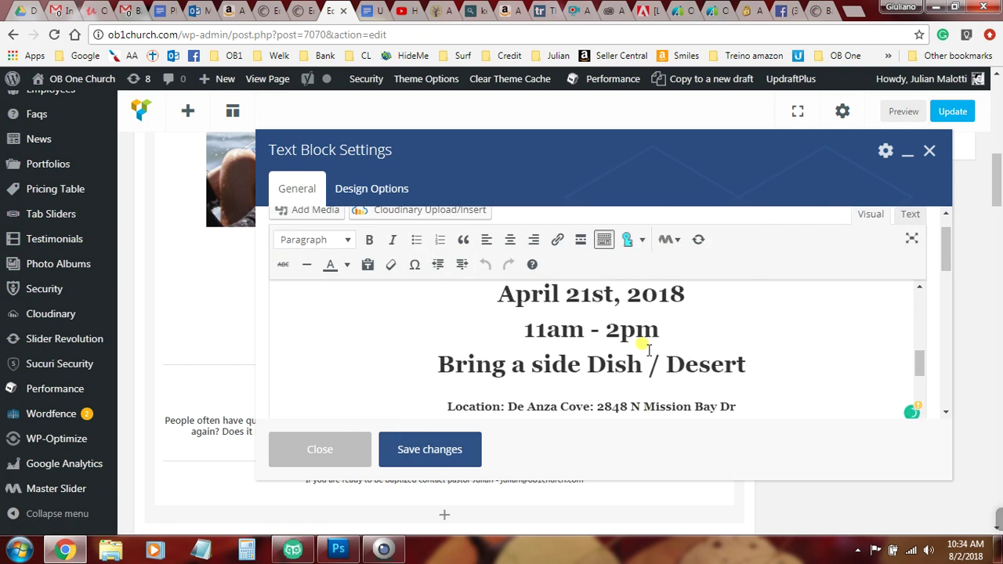
pyautogui.moveTo(557, 293); pyautogui.dragTo(498, 290)
pyautogui.write('September')
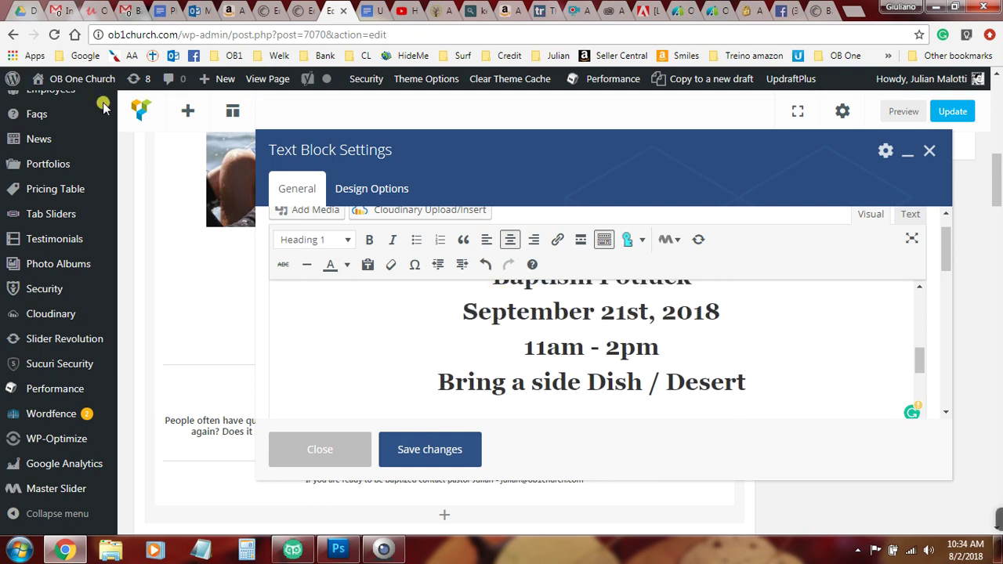
# Check the event date in the Gmail message about the Baptism, and change the day in the page's date line to 8th
pyautogui.click(122, 8)
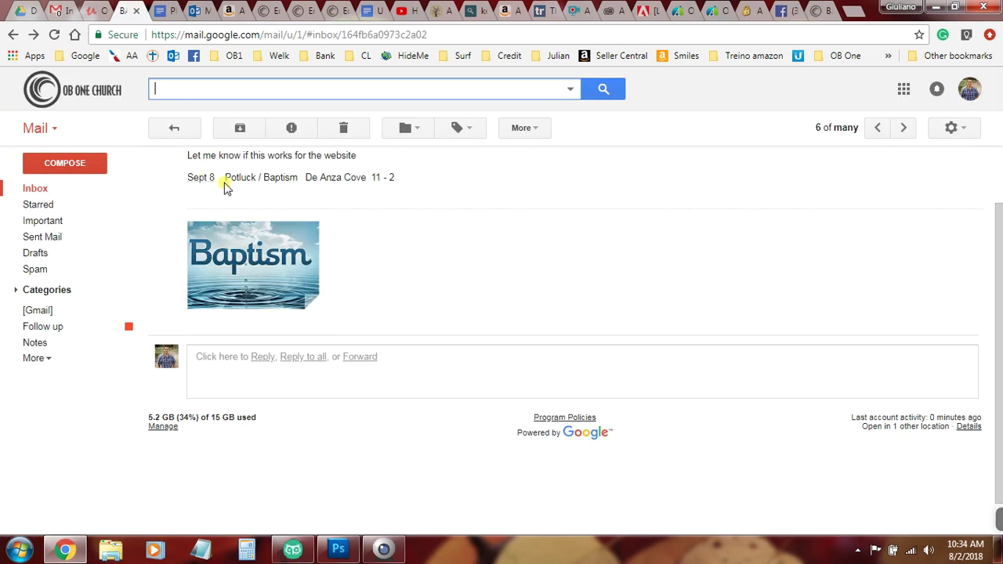
pyautogui.click(339, 11)
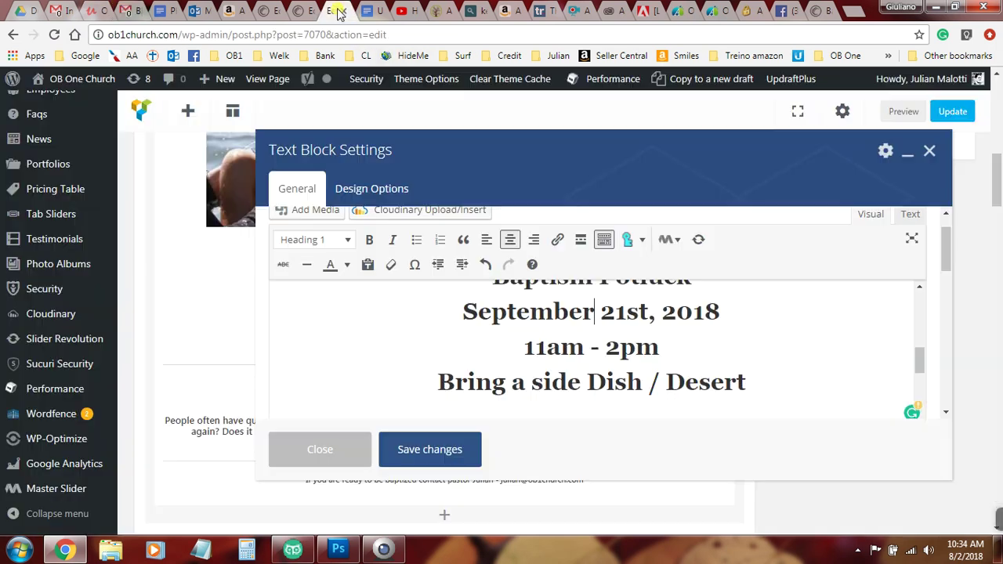
pyautogui.moveTo(643, 311); pyautogui.dragTo(593, 312)
pyautogui.write('8th')
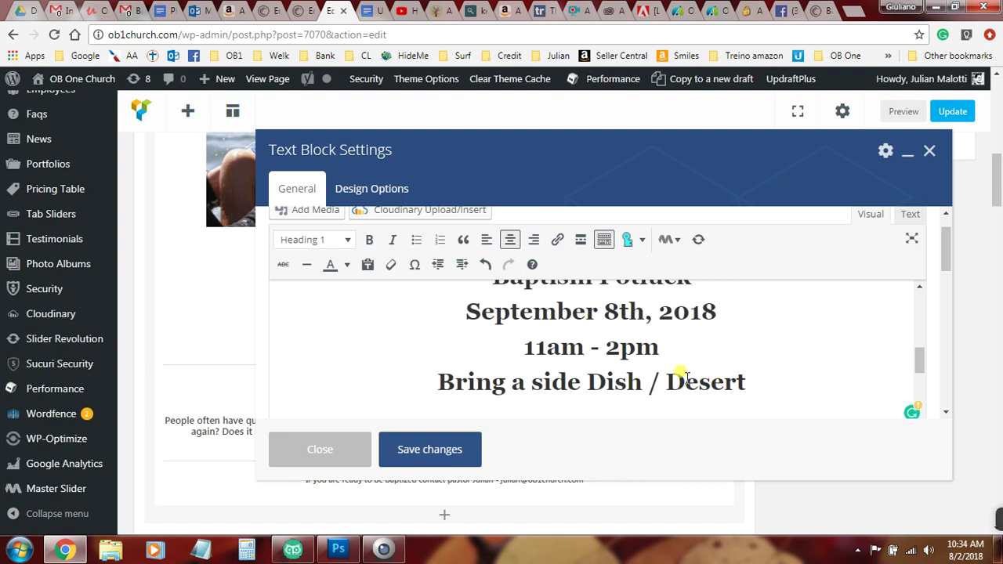
# Review the rest of the text block, save its changes and update the Baptism page
pyautogui.scroll(-3, 678, 376)
pyautogui.scroll(-1, 687, 329)
pyautogui.scroll(-1, 657, 357)
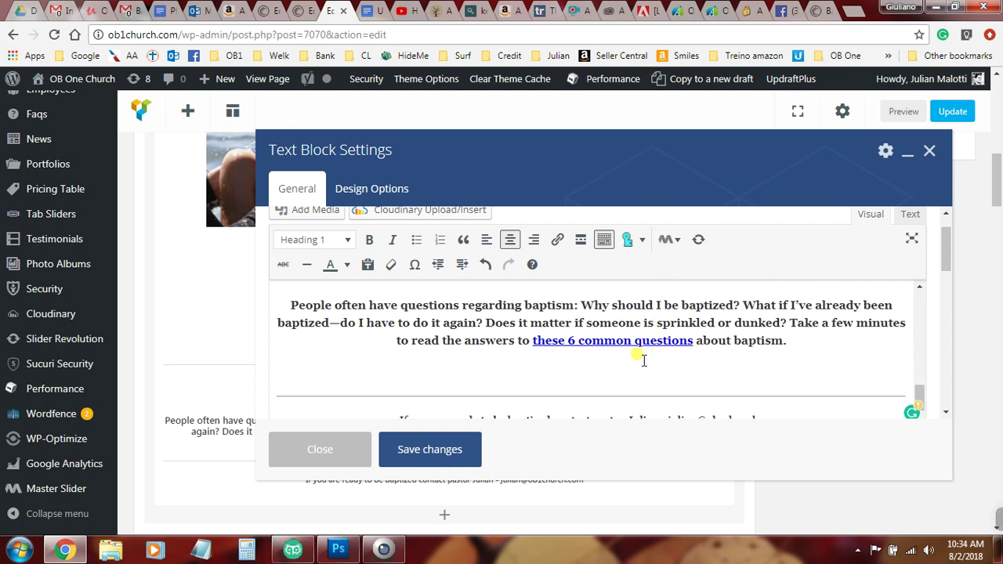
pyautogui.click(434, 453)
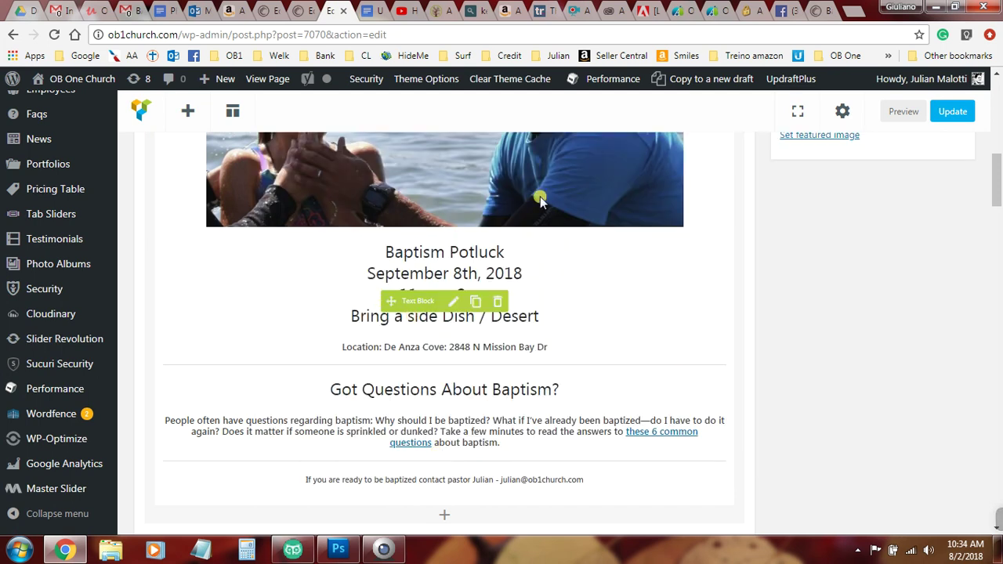
pyautogui.click(952, 111)
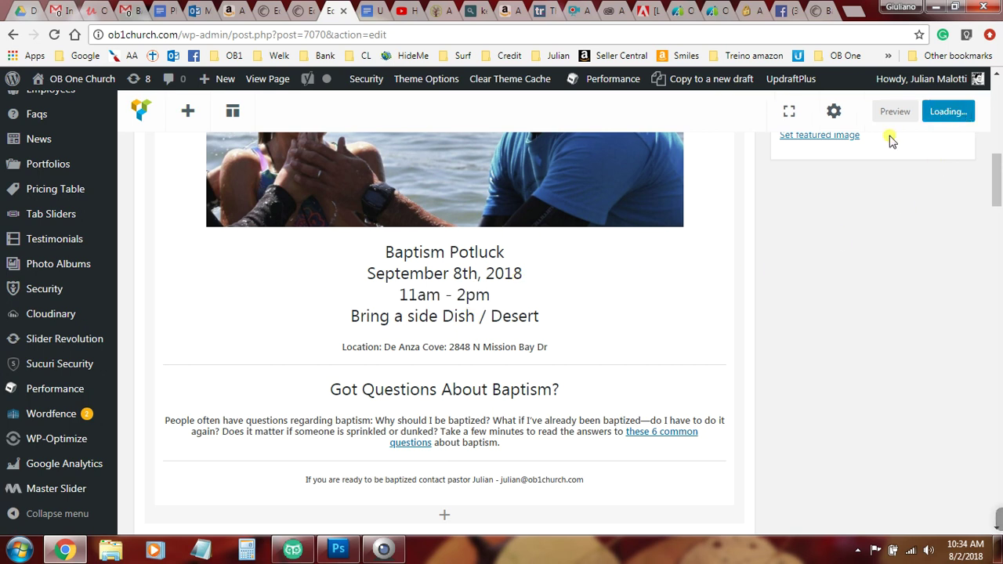
# Reload the live Baptism page and check its event date against the edited text
pyautogui.click(821, 10)
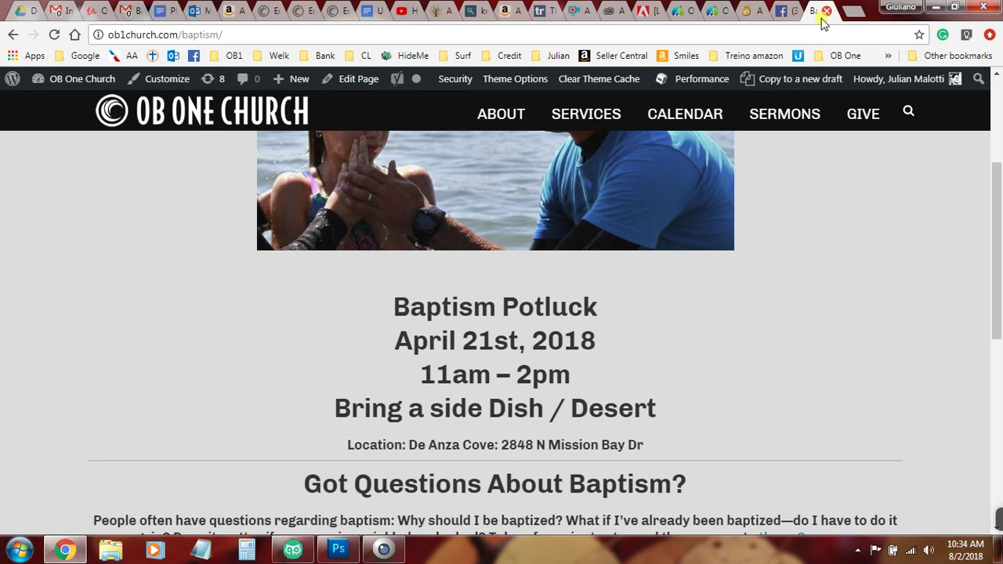
pyautogui.scroll(3, 842, 250)
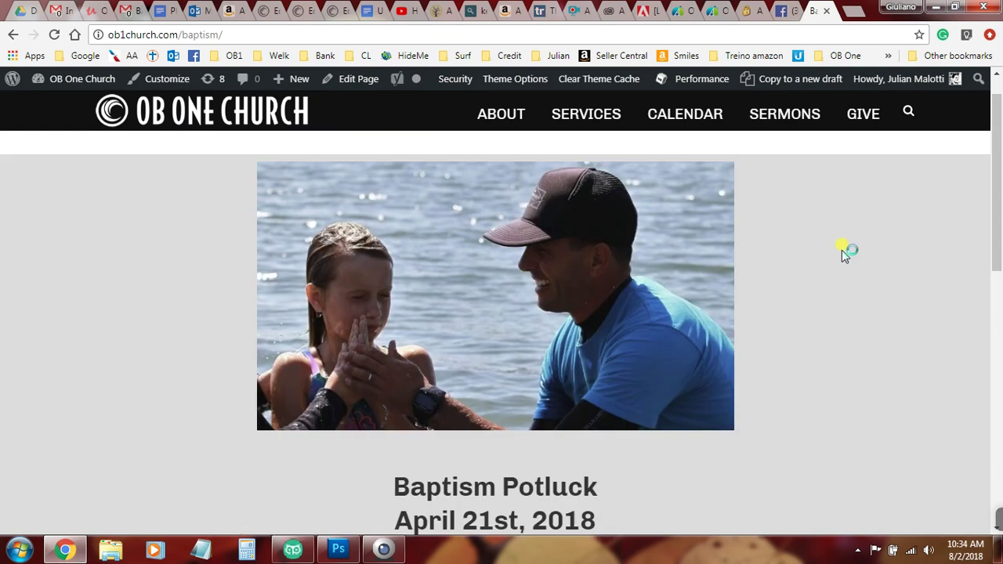
pyautogui.click(54, 34)
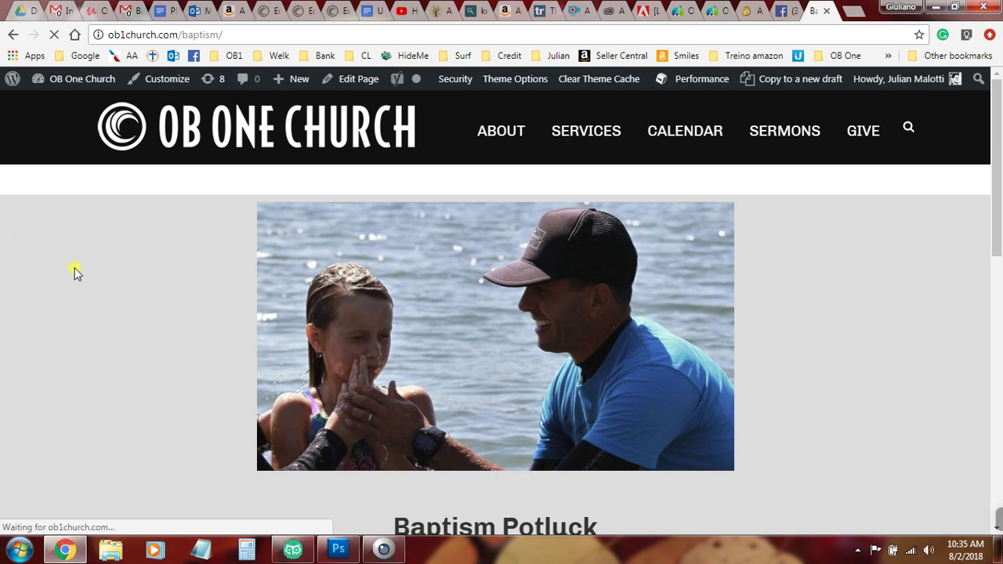
pyautogui.scroll(-3, 67, 269)
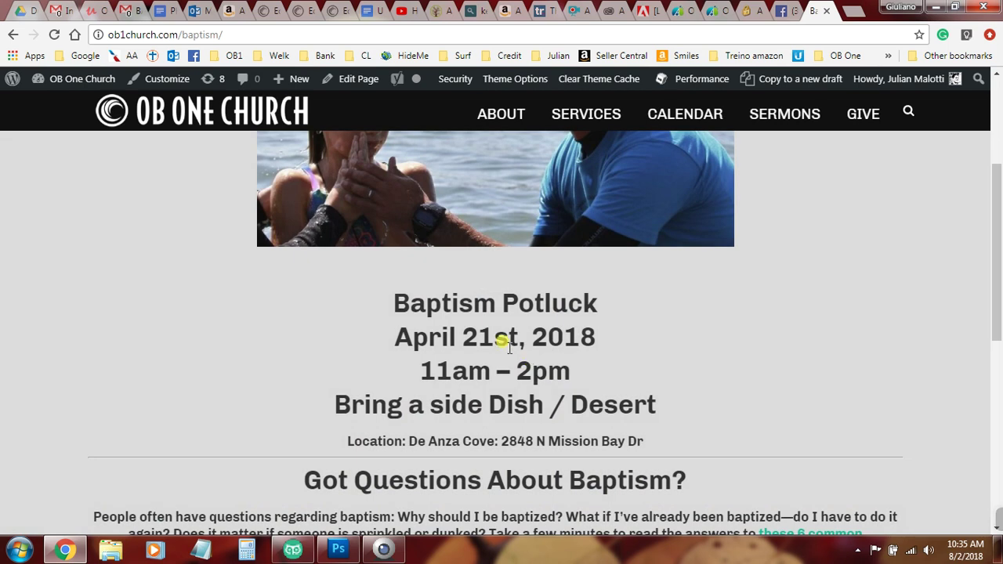
pyautogui.click(55, 35)
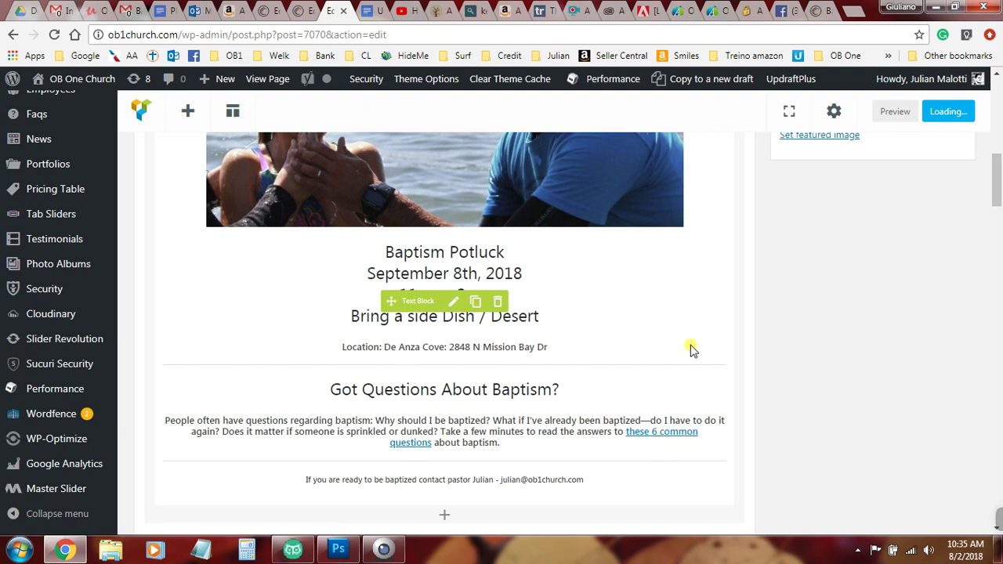
# Reload the live Baptism page once more, and return to its editor to check the progress of the update
pyautogui.click(817, 10)
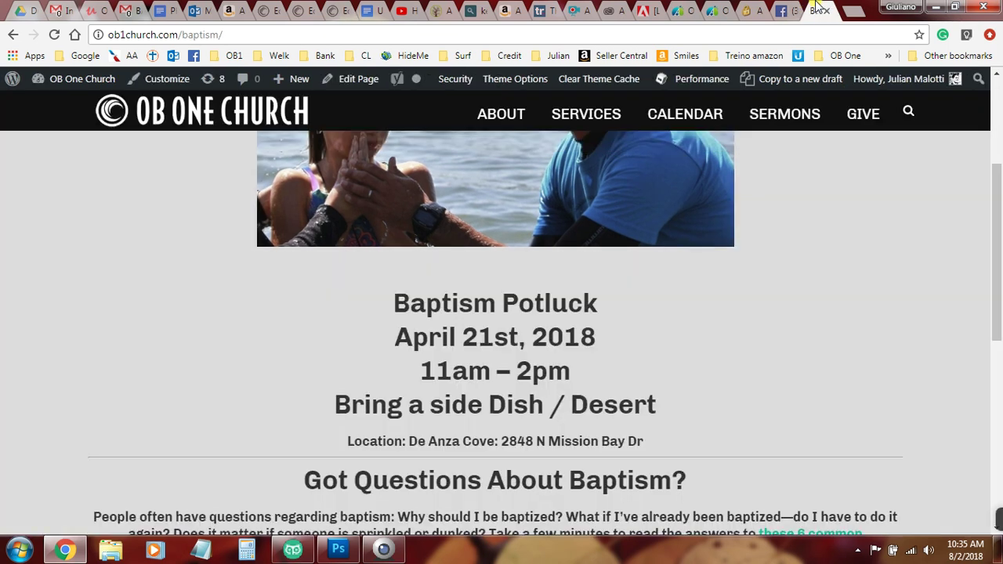
pyautogui.click(55, 34)
pyautogui.click(336, 11)
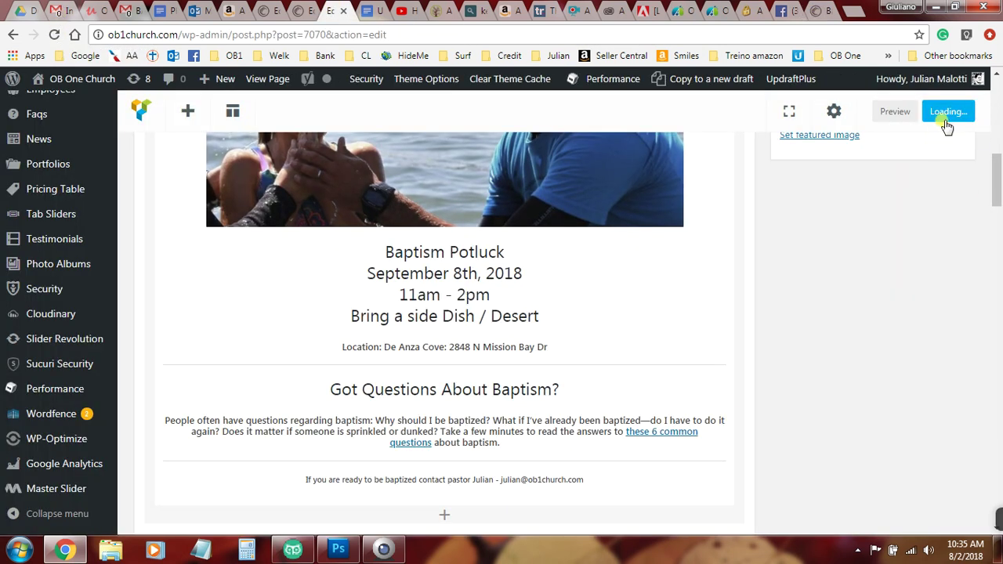
pyautogui.scroll(5, 909, 217)
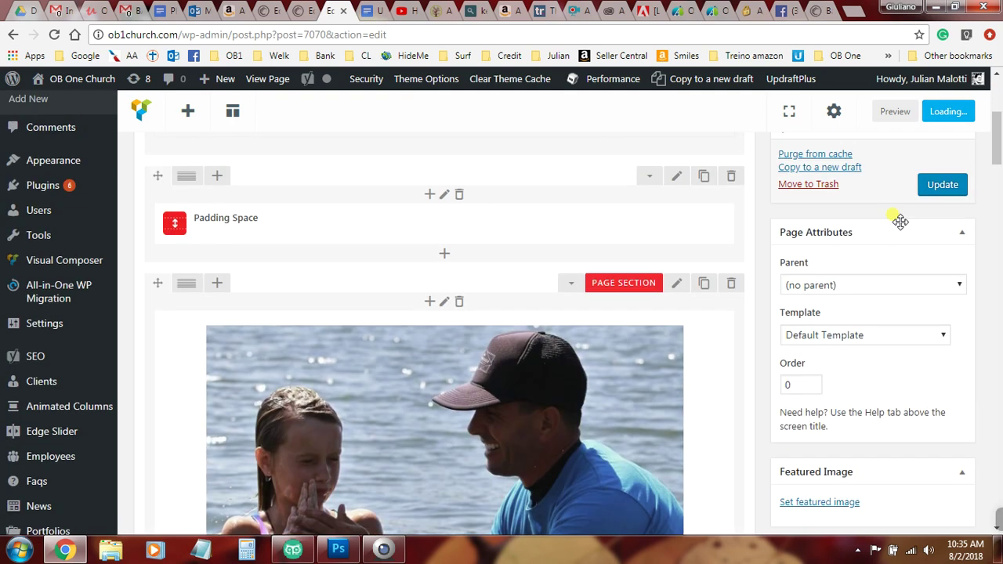
pyautogui.scroll(-2, 760, 203)
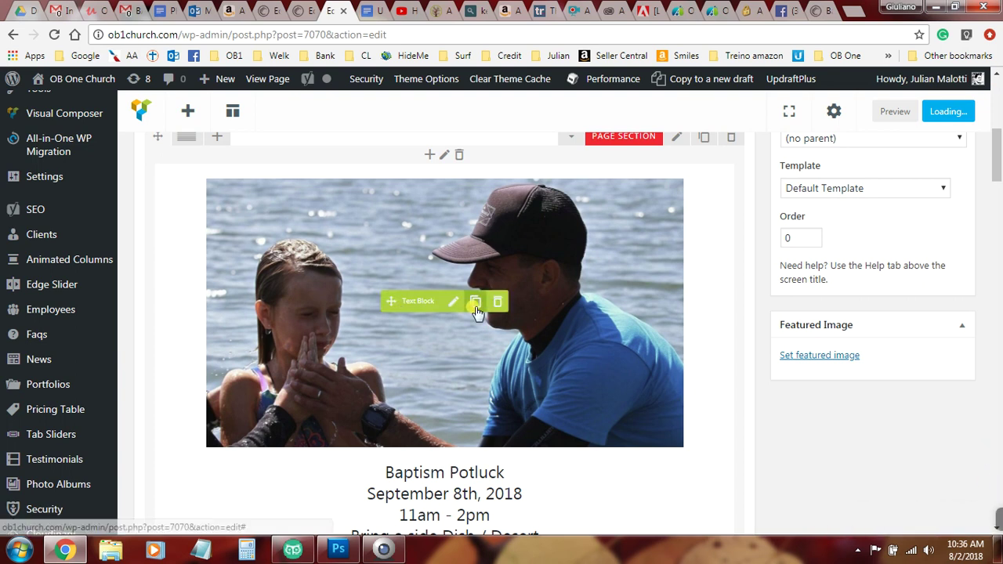
# Return to the Baptism slide's edit screen and locate the Edge Slider section of the site administration
pyautogui.click(267, 9)
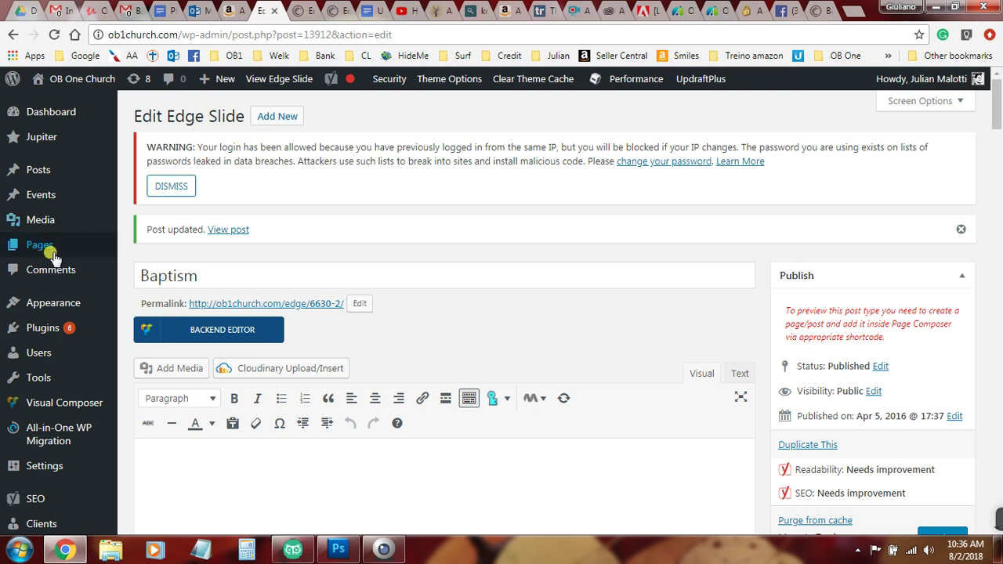
pyautogui.scroll(-1, 47, 254)
pyautogui.scroll(-2, 44, 398)
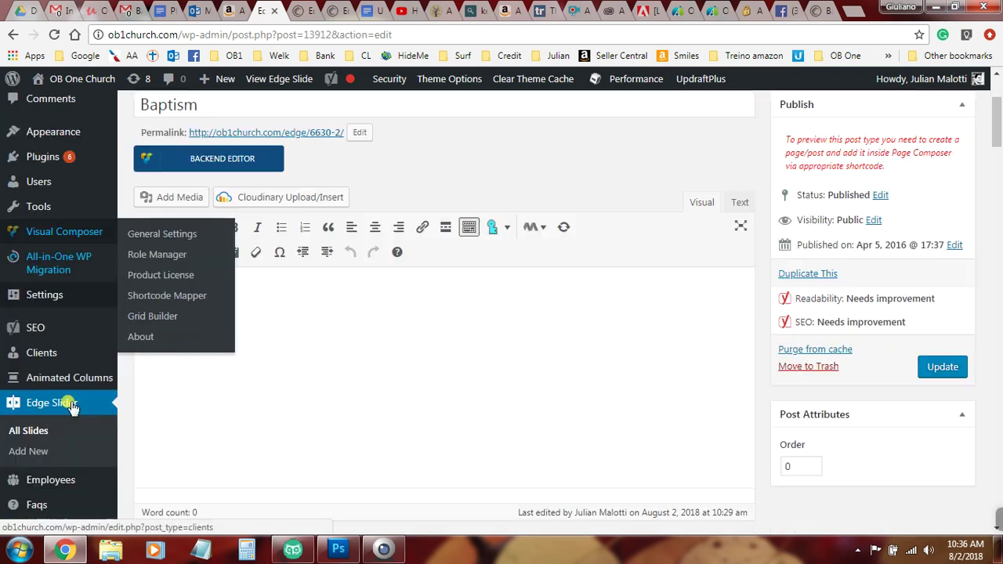
pyautogui.scroll(3, 188, 372)
pyautogui.scroll(1, 194, 368)
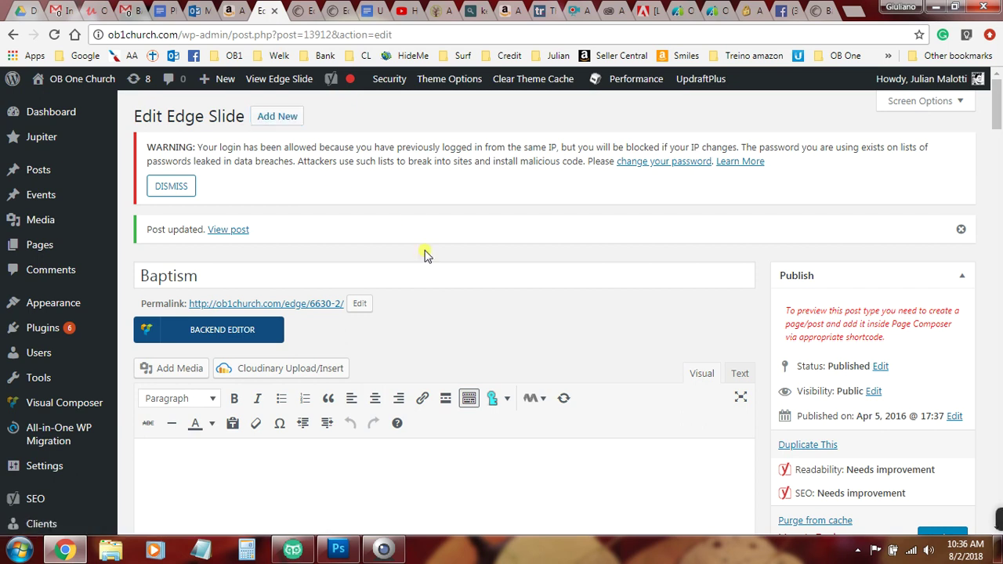
# Review the Baptism slide's settings, including its image, caption title, caption description, caption styling and first button
pyautogui.scroll(-1, 425, 255)
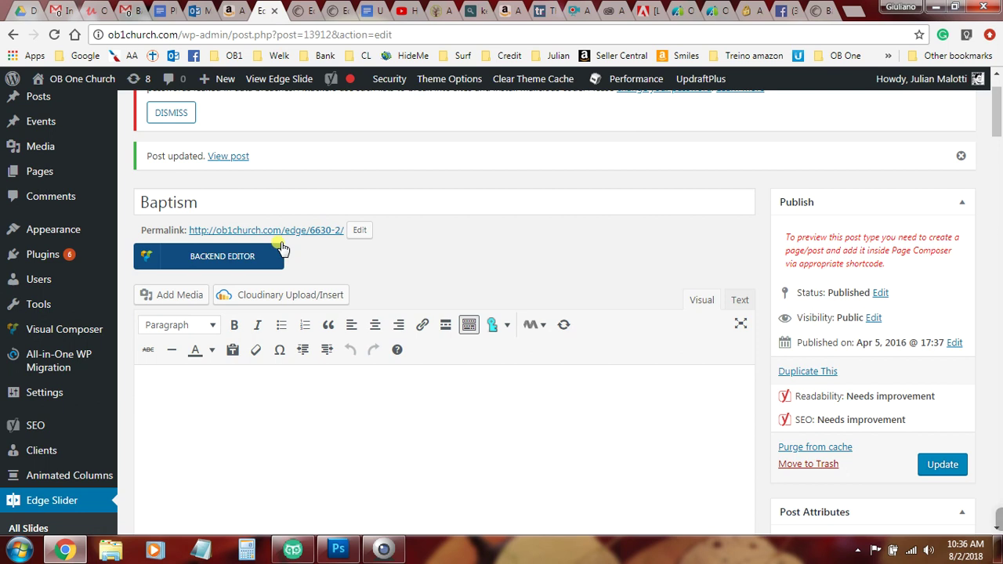
pyautogui.scroll(-5, 484, 298)
pyautogui.scroll(-10, 489, 306)
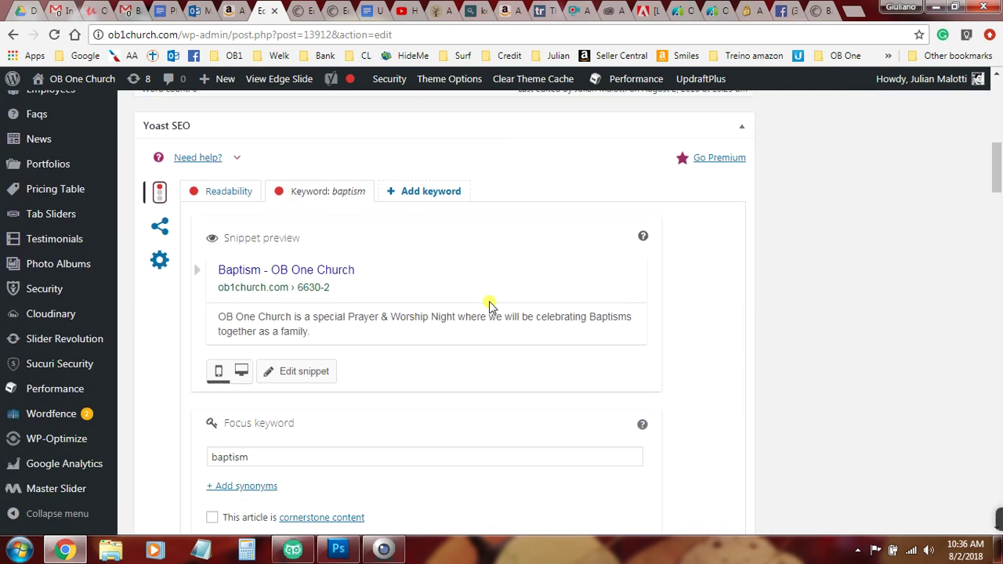
pyautogui.scroll(-1, 488, 306)
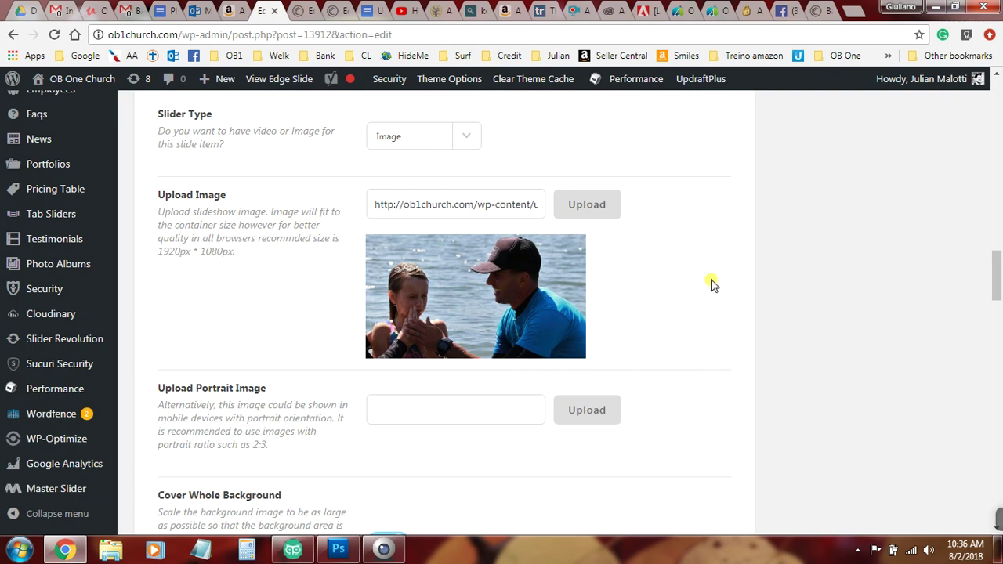
pyautogui.scroll(-12, 712, 281)
pyautogui.scroll(-2, 712, 285)
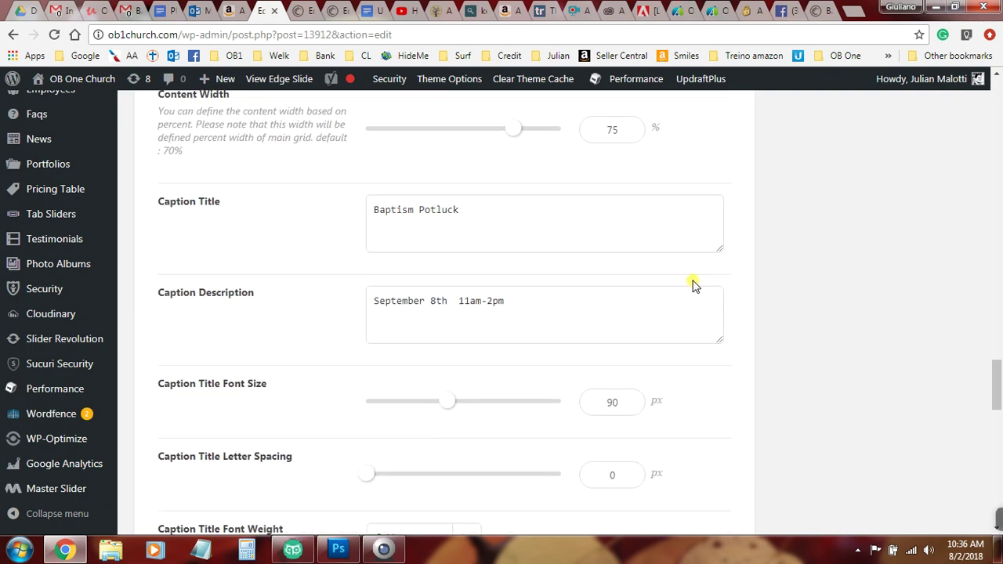
pyautogui.moveTo(397, 210); pyautogui.dragTo(365, 208)
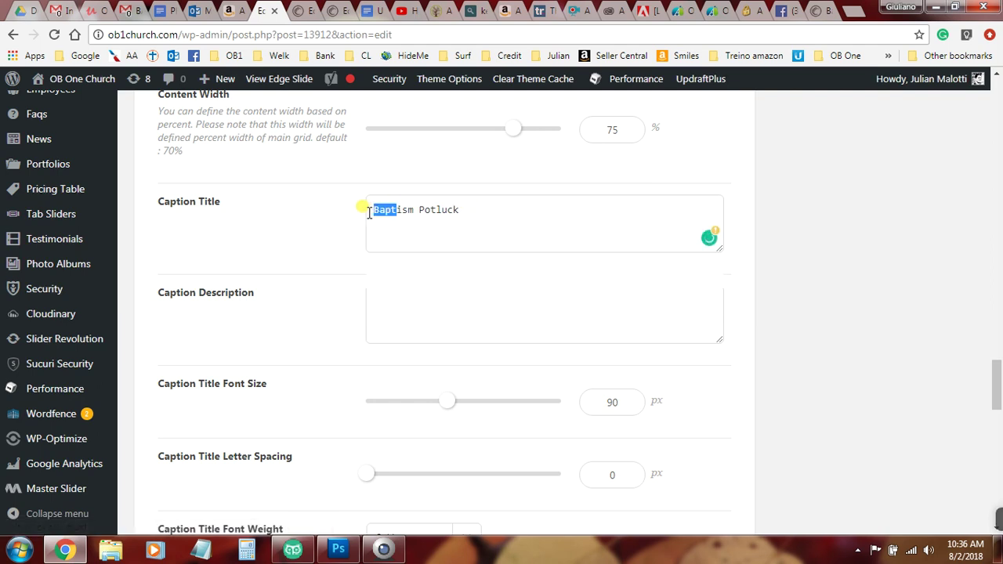
pyautogui.click(506, 300)
pyautogui.scroll(-4, 298, 298)
pyautogui.scroll(-1, 292, 294)
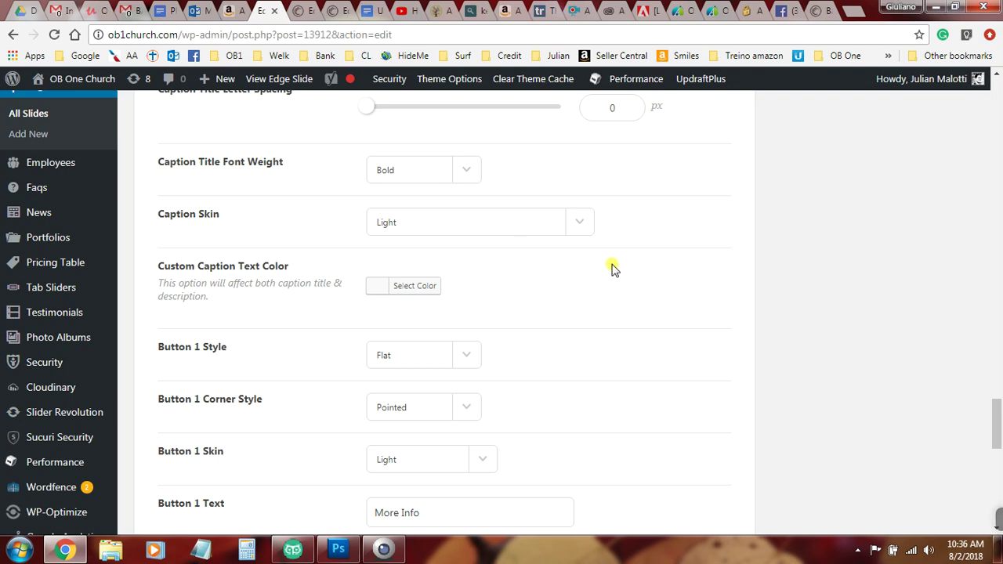
# Refresh the live Baptism page again and check in its editor whether the update has finished
pyautogui.click(820, 9)
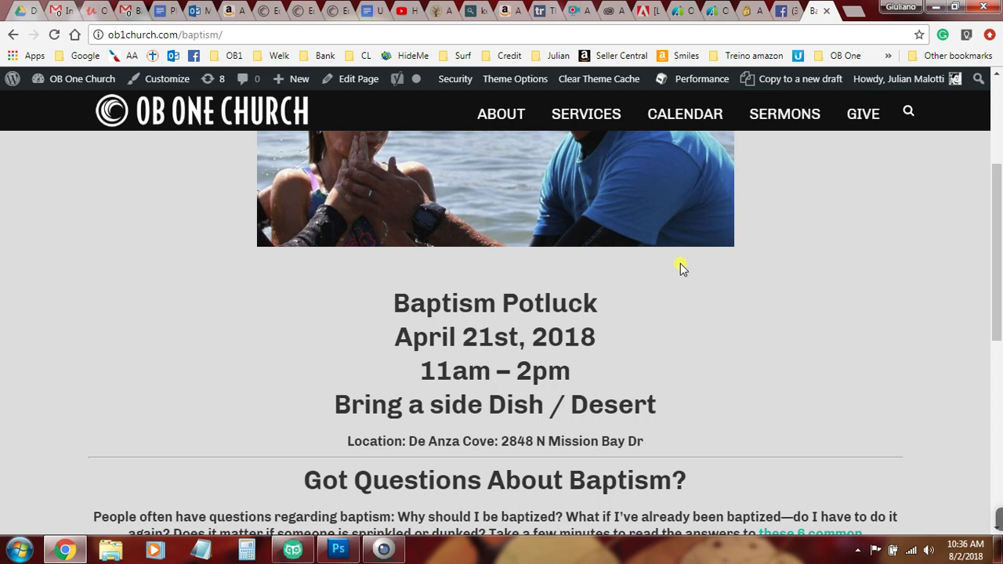
pyautogui.click(54, 36)
pyautogui.click(339, 8)
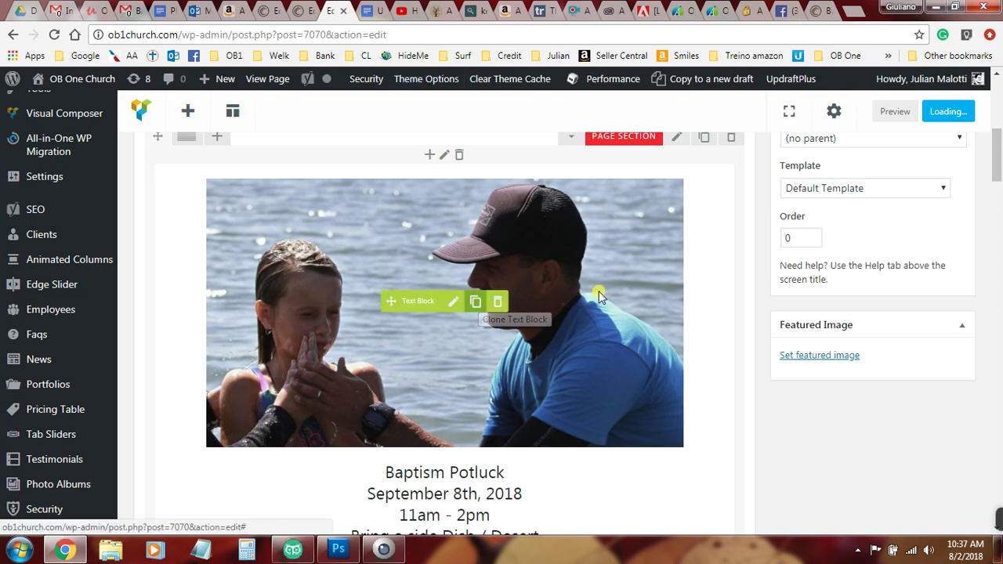
pyautogui.moveTo(968, 519)
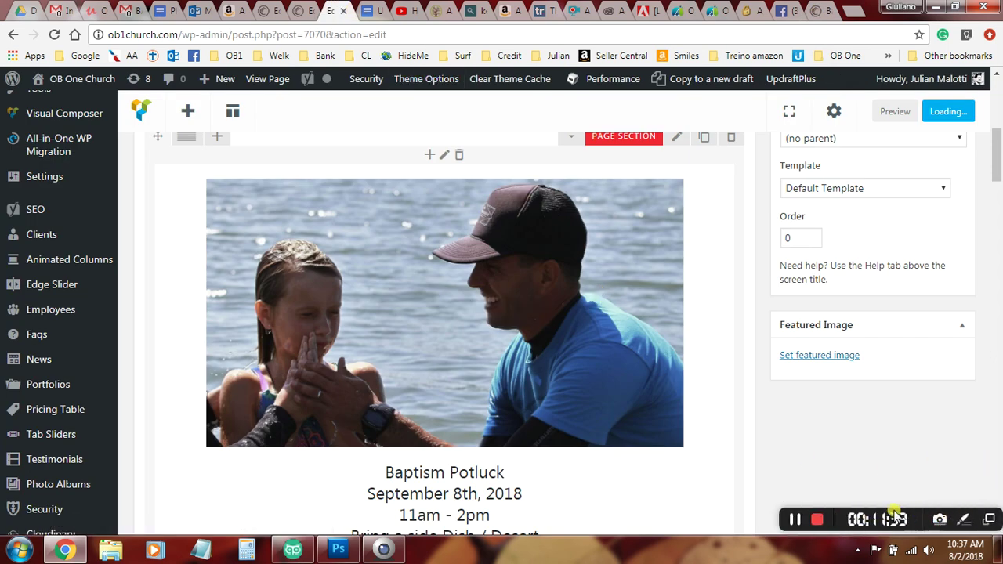